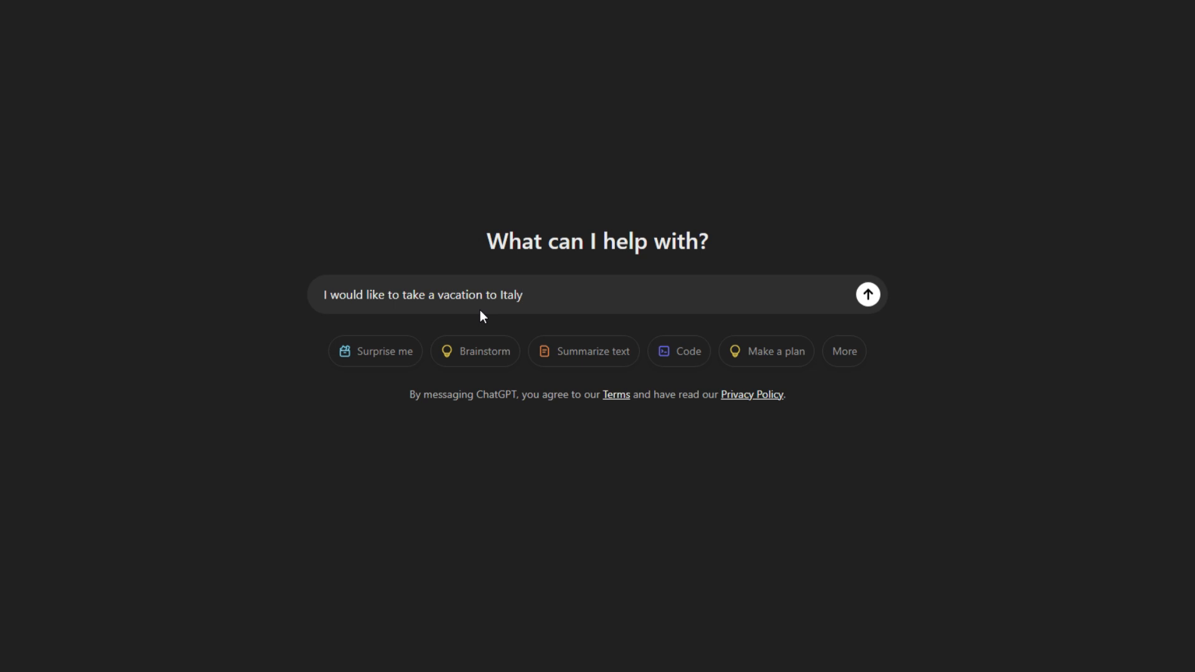
# - Extend the vacation prompt with a request for the 3 best places to visit in Italy and send it
pyautogui.write('Write 3 best places to visit in Ita')
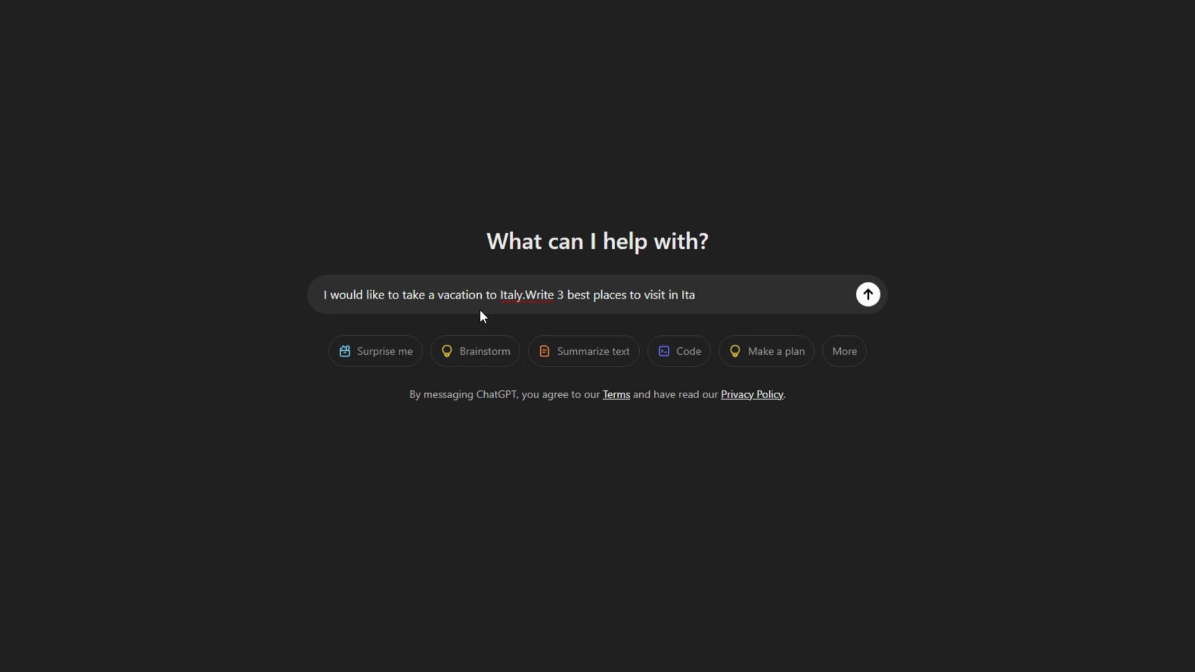
pyautogui.write('ly?')
pyautogui.press('Return')
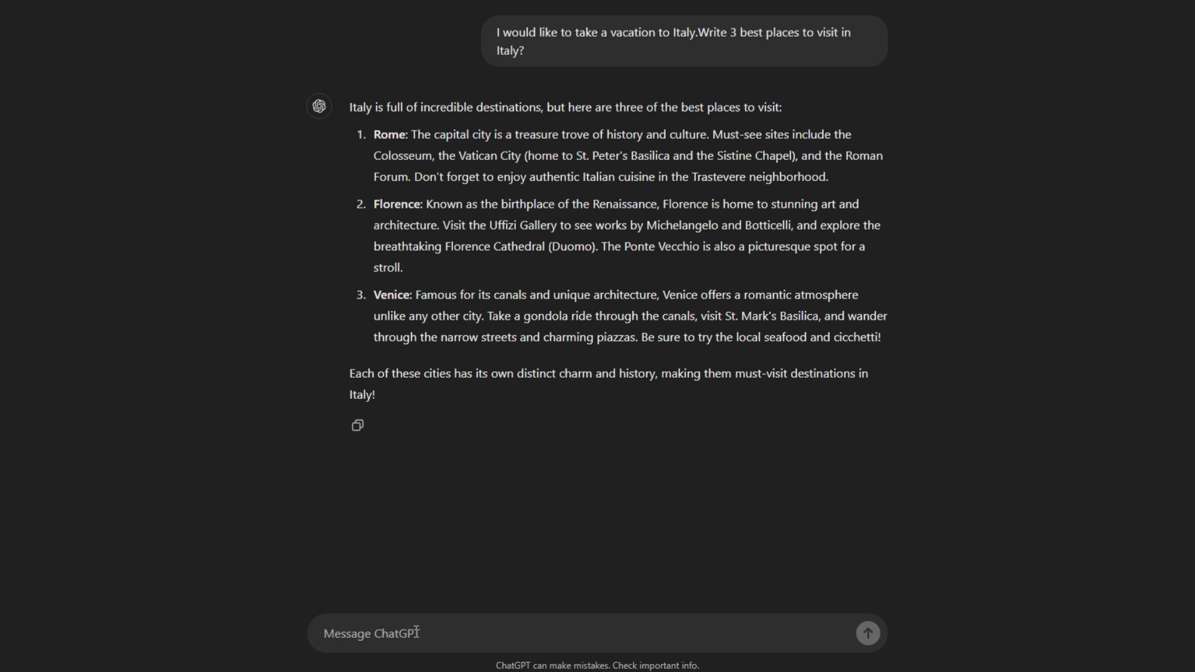
# - Send a follow-up prompt: Write a Youtube script from the response above
pyautogui.write('I')
pyautogui.press('BackSpace')
pyautogui.write('Write a Y')
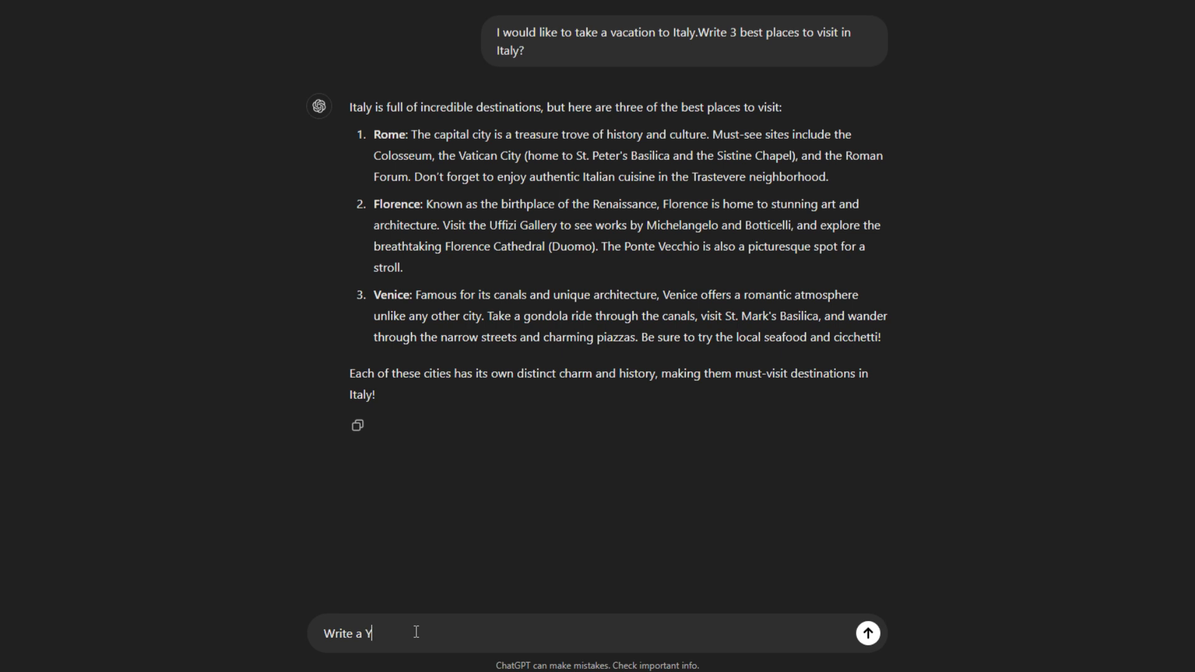
pyautogui.write('outub')
pyautogui.write('e script from the respons')
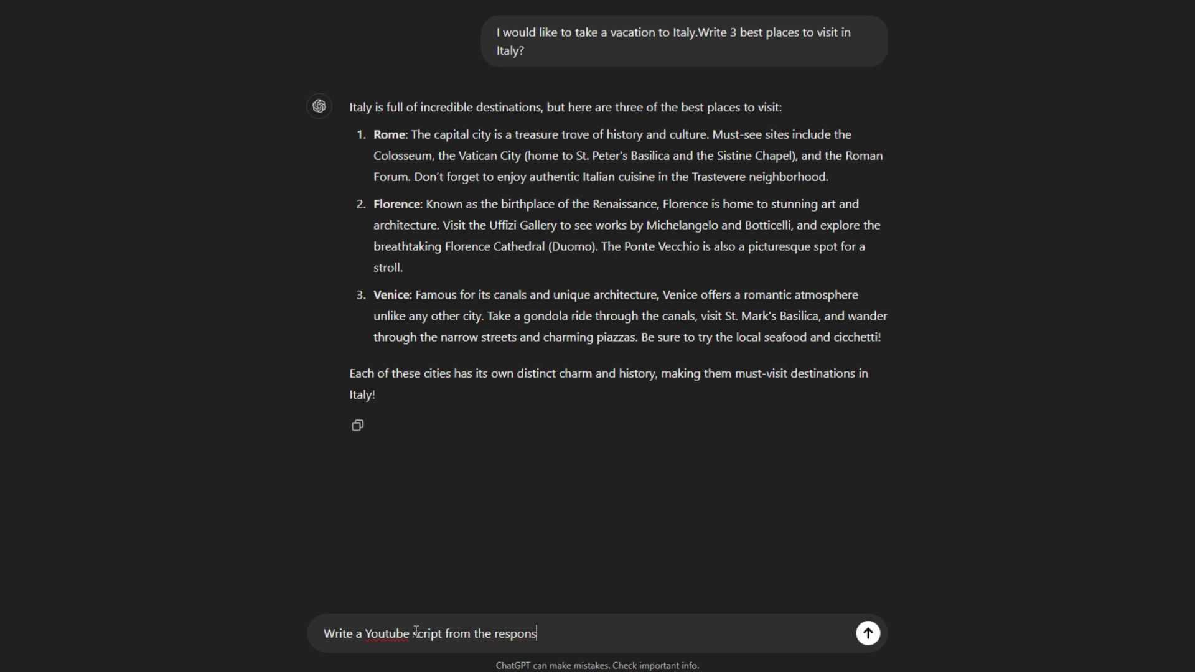
pyautogui.write('e above.')
pyautogui.click(868, 633)
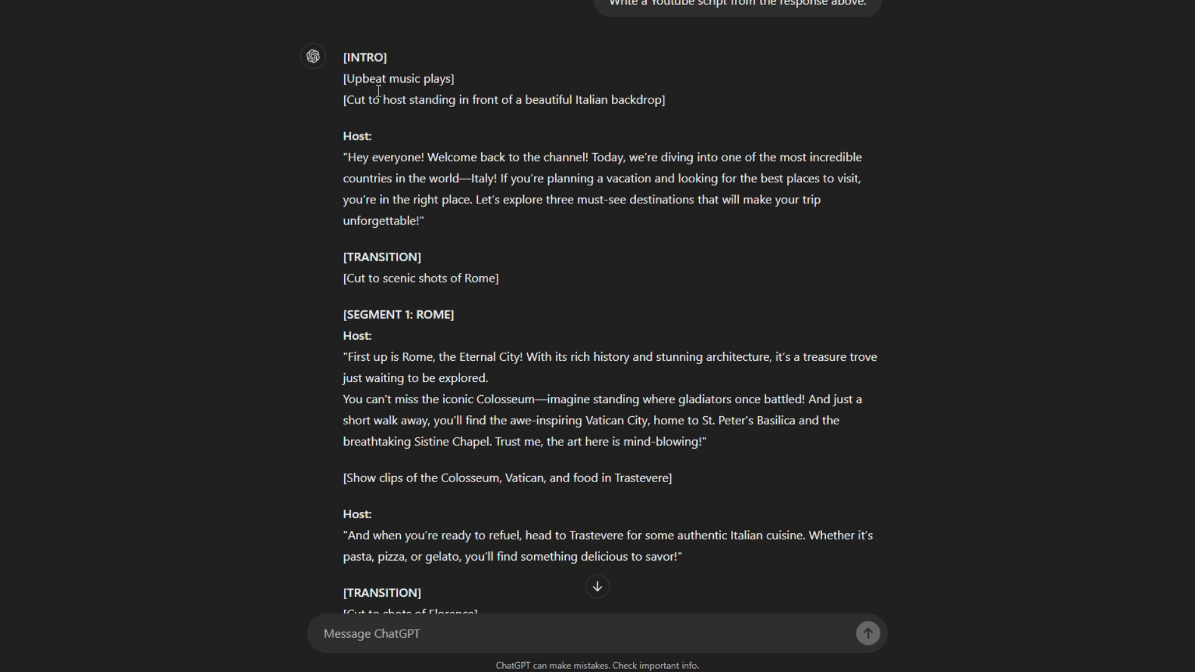
# - Read through the generated YouTube script from intro to outro
pyautogui.moveTo(430, 224); pyautogui.dragTo(569, 606)
pyautogui.click(430, 224)
pyautogui.click(486, 453)
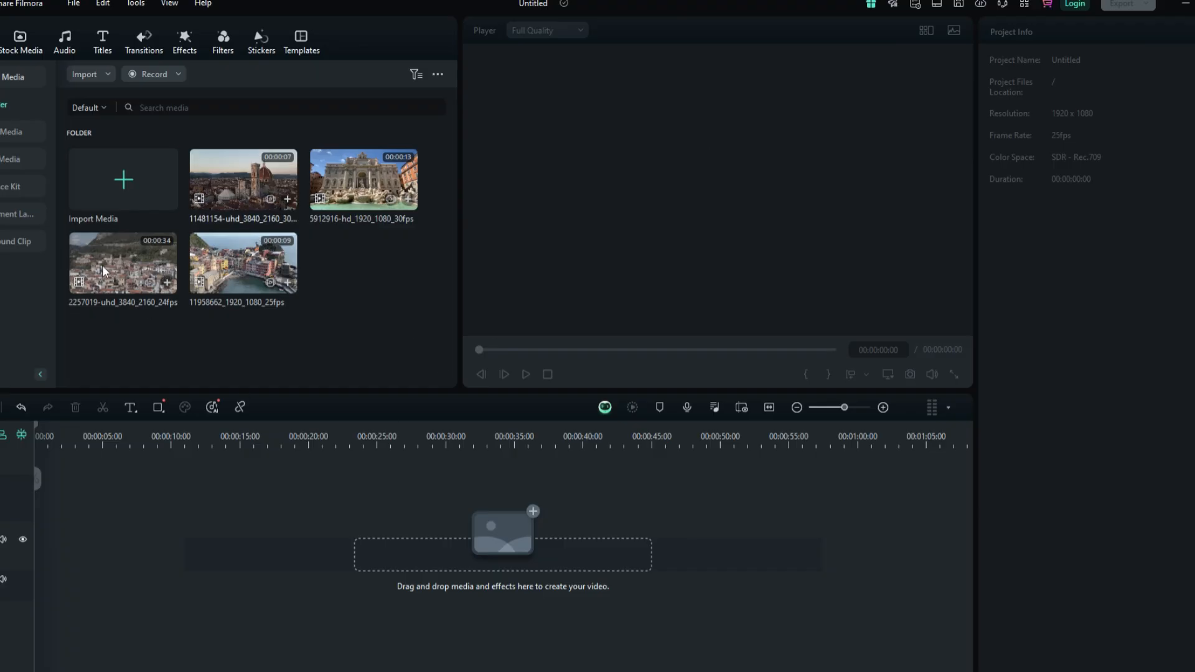
pyautogui.moveTo(104, 272); pyautogui.dragTo(54, 536)
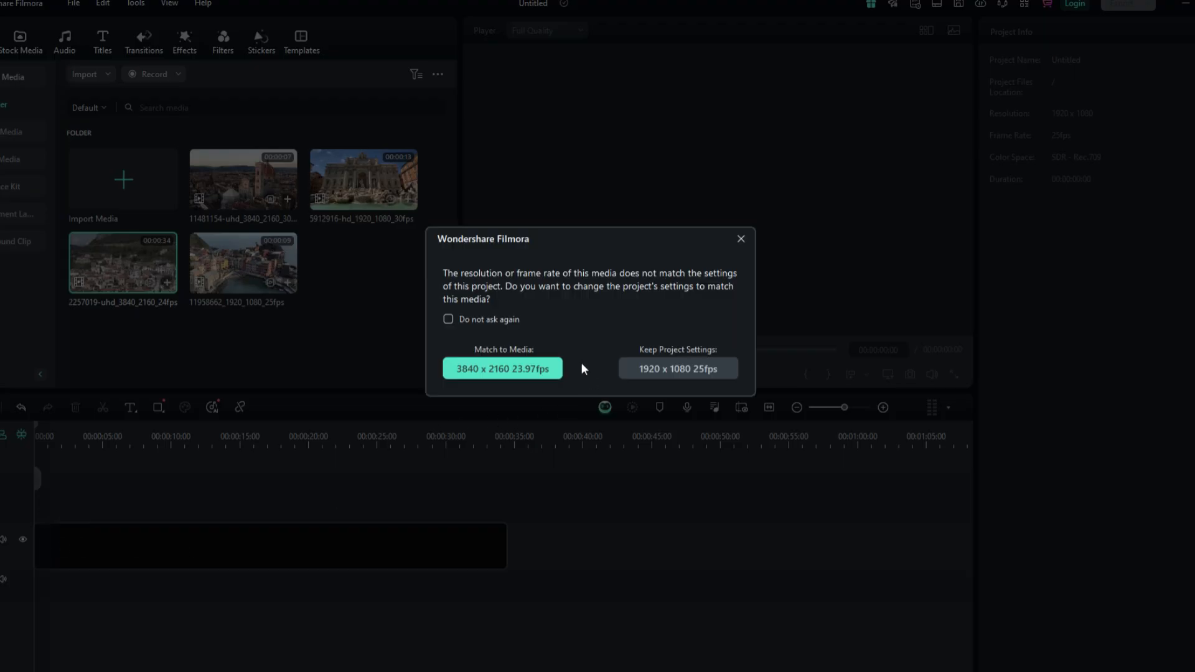
# - Keep the 1920 x 1080 25fps project settings and arrange the four Italy clips in sequence on the timeline
pyautogui.click(666, 367)
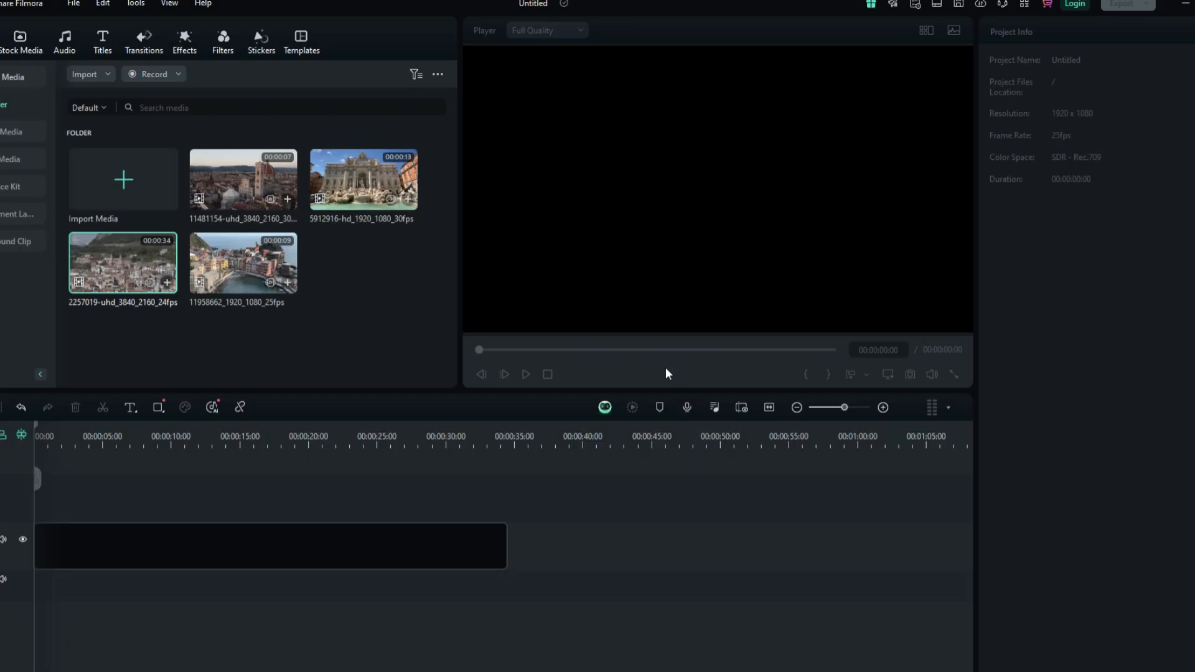
pyautogui.moveTo(501, 546); pyautogui.dragTo(132, 523)
pyautogui.moveTo(364, 180); pyautogui.dragTo(227, 549)
pyautogui.moveTo(315, 544); pyautogui.dragTo(228, 529)
pyautogui.moveTo(224, 266); pyautogui.dragTo(296, 529)
pyautogui.moveTo(274, 193); pyautogui.dragTo(315, 547)
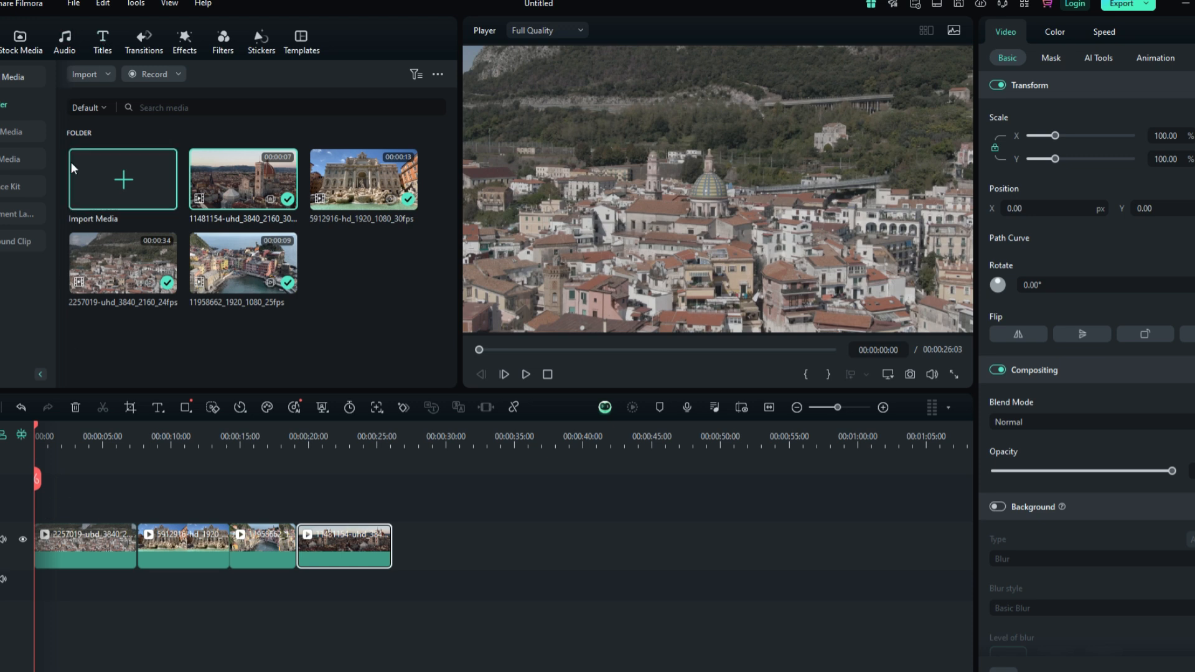
# - Add a Default Title above the clips at the start and change its text to TOP 3 PLACES TO VISIT IN ITALY
pyautogui.click(100, 49)
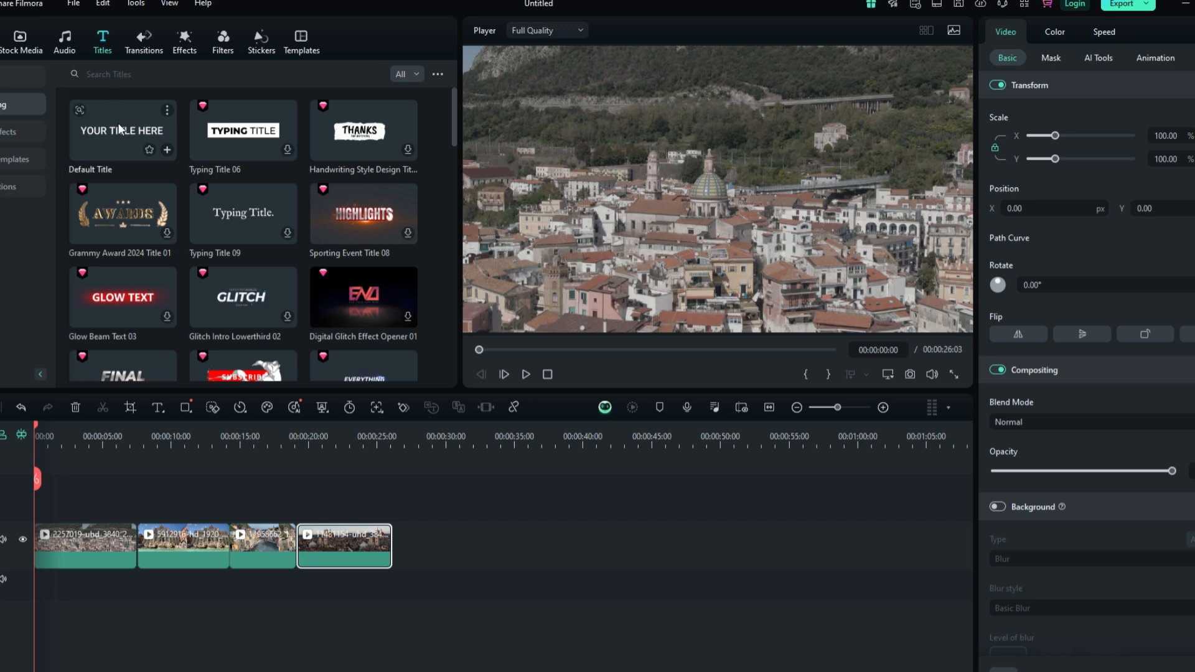
pyautogui.moveTo(122, 131); pyautogui.dragTo(37, 508)
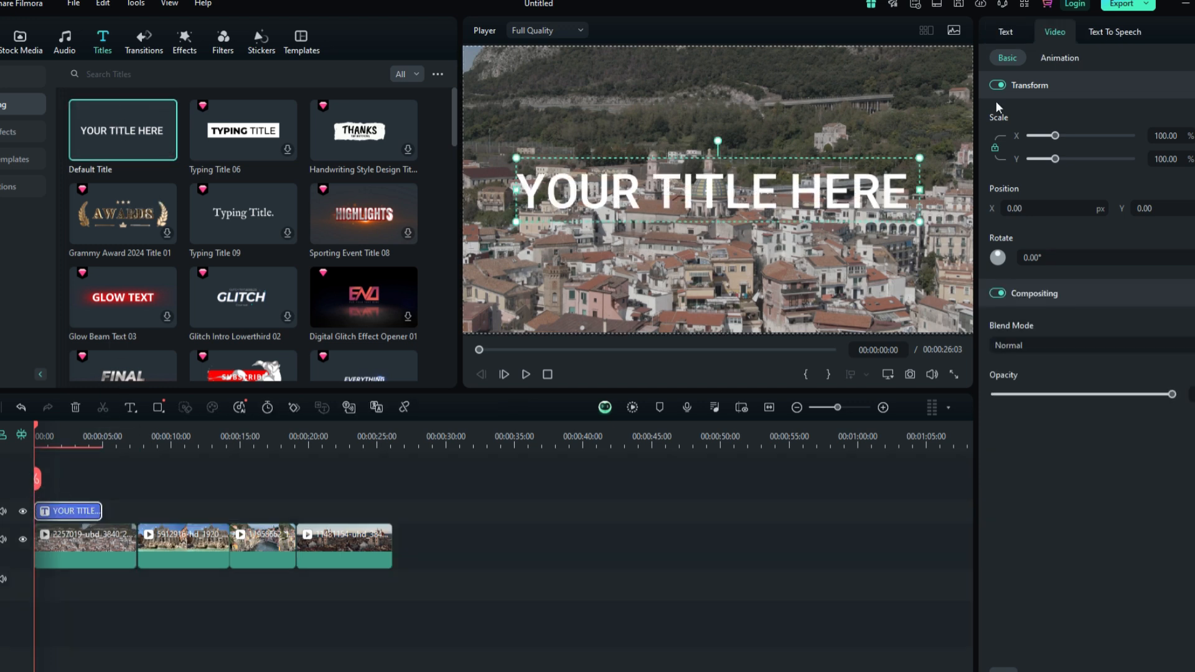
pyautogui.doubleClick(769, 194)
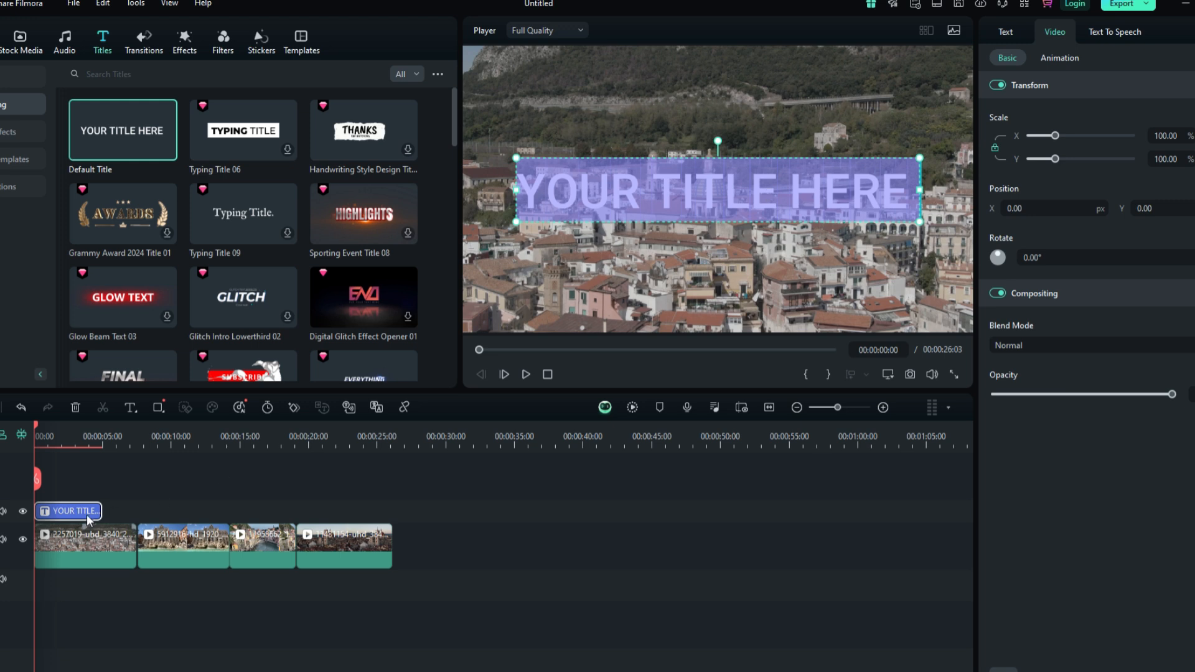
pyautogui.press('BackSpace')
pyautogui.write('TOP 33')
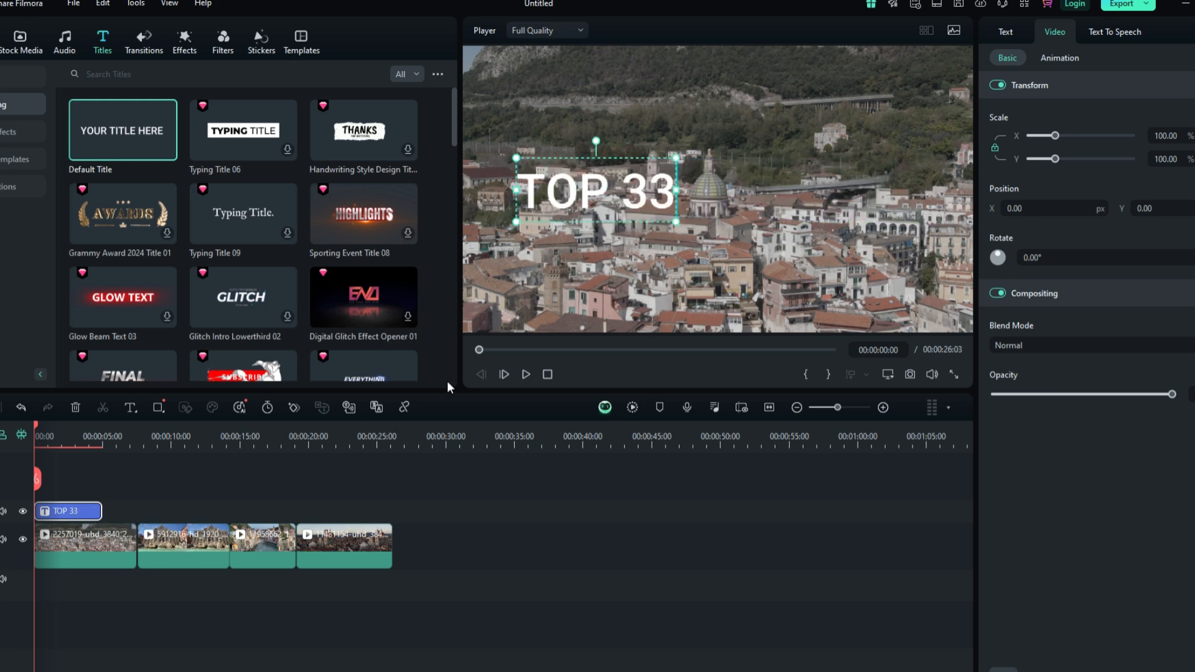
pyautogui.press('BackSpace')
pyautogui.write('P')
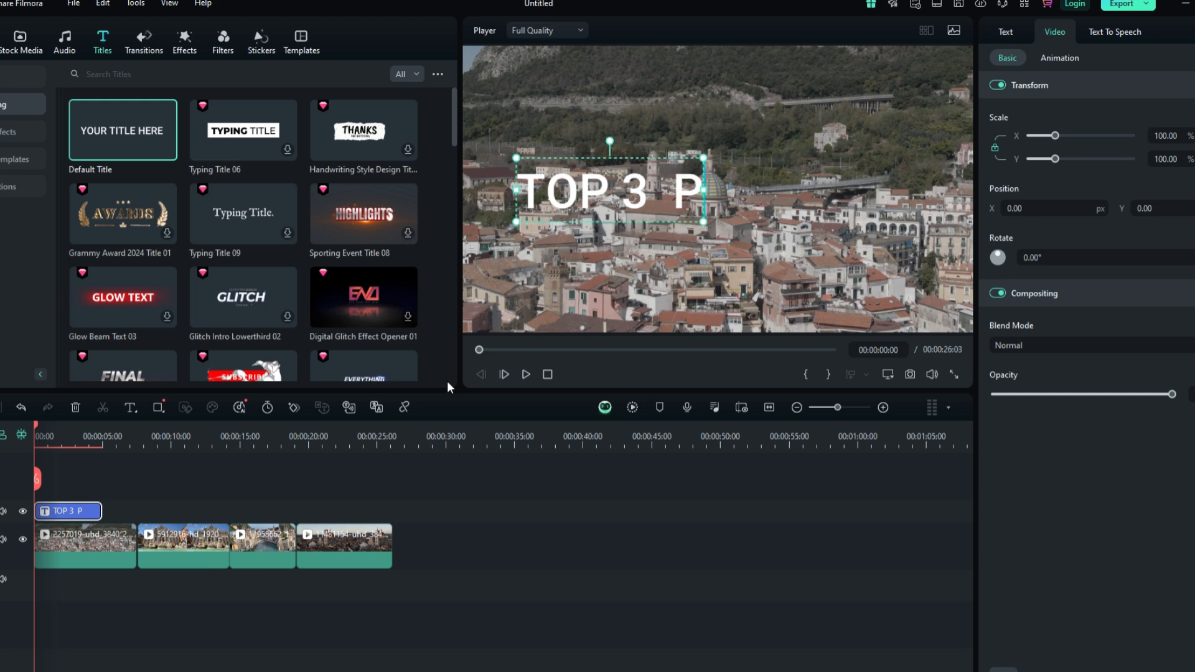
pyautogui.write('LACES')
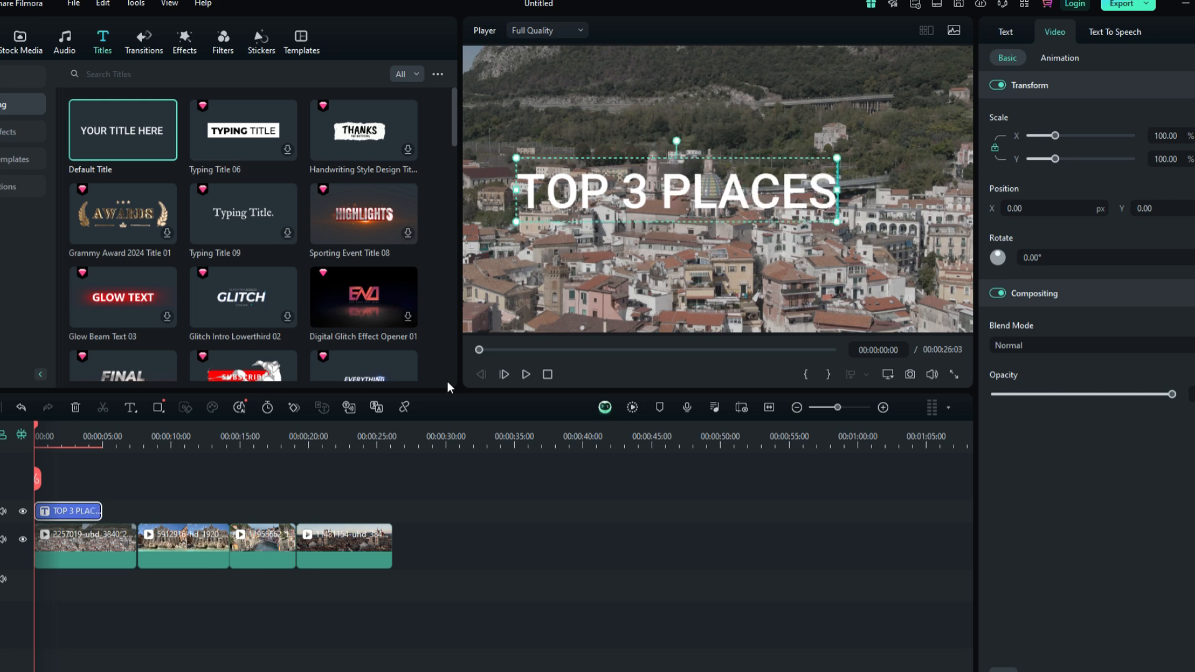
pyautogui.write(' TO VI')
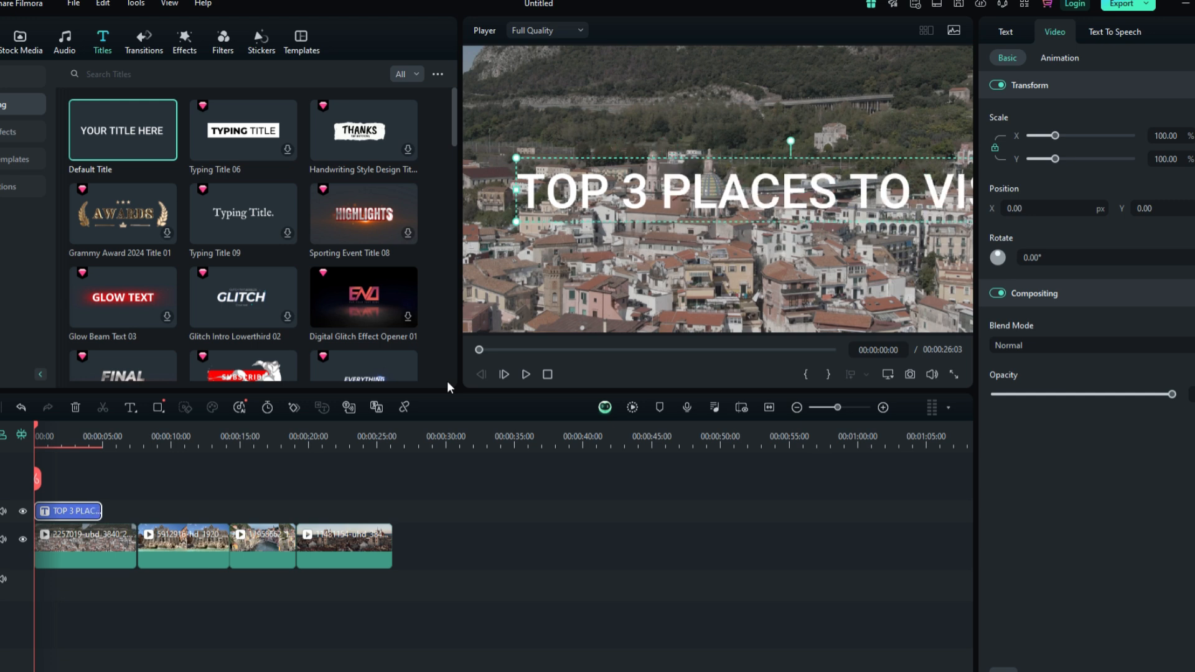
pyautogui.write('SIT IN ITALY')
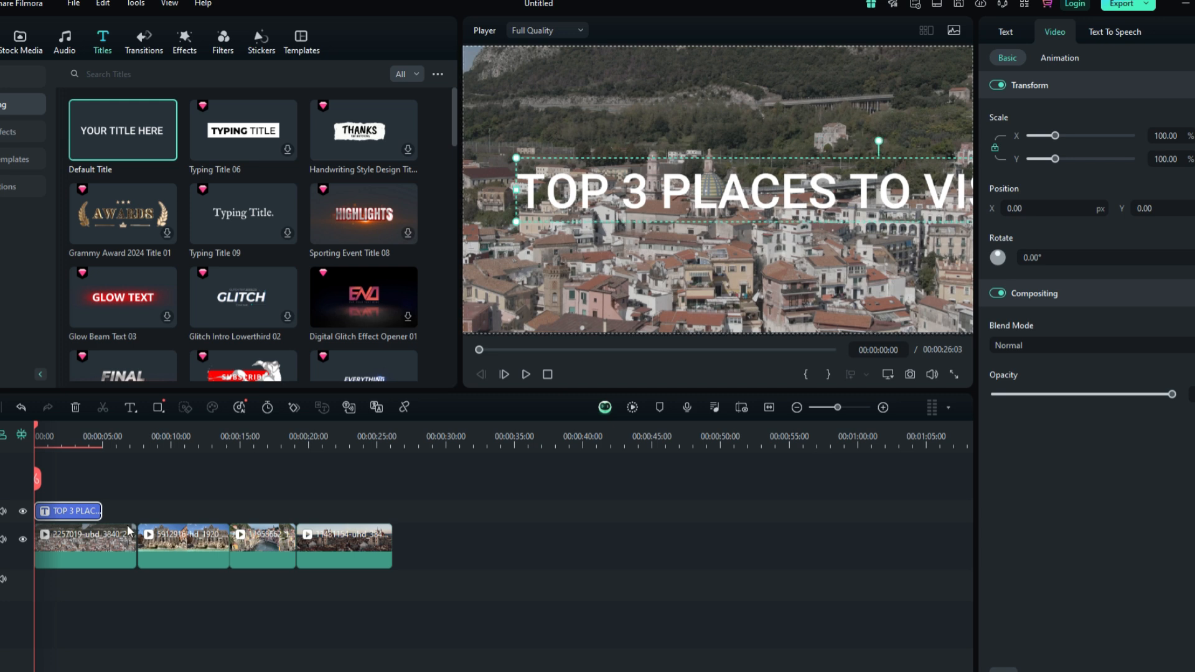
# - Open Advanced Edit for the title, center-align the text, shrink it to size 48 and center it in the frame
pyautogui.rightClick(76, 510)
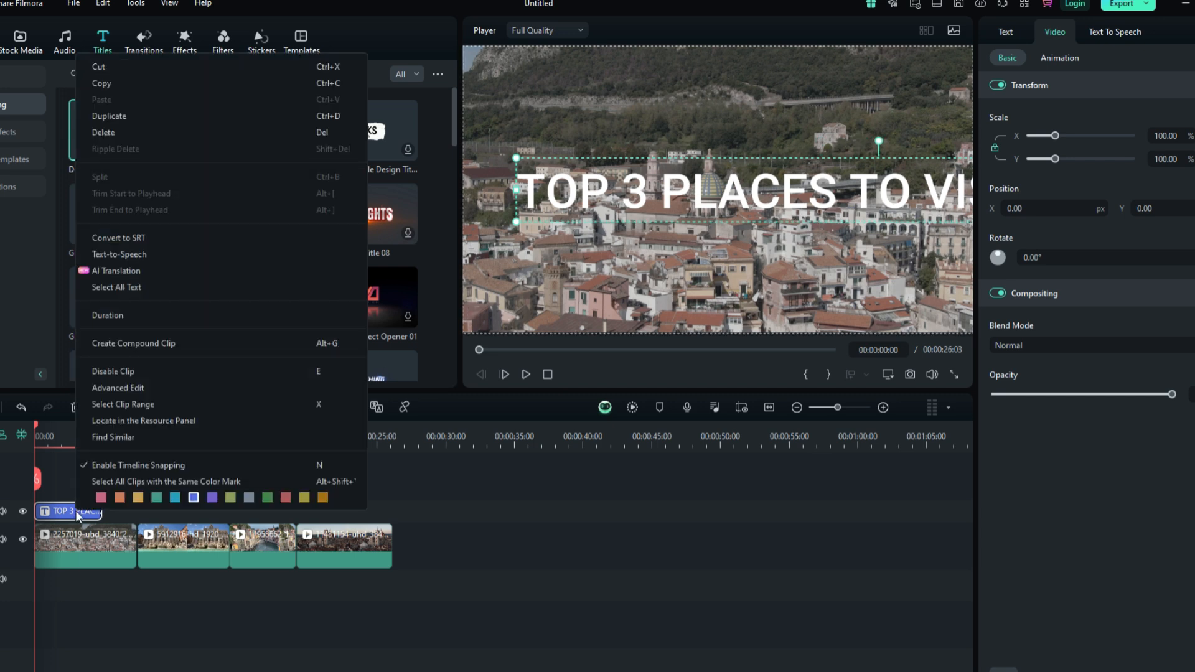
pyautogui.click(125, 386)
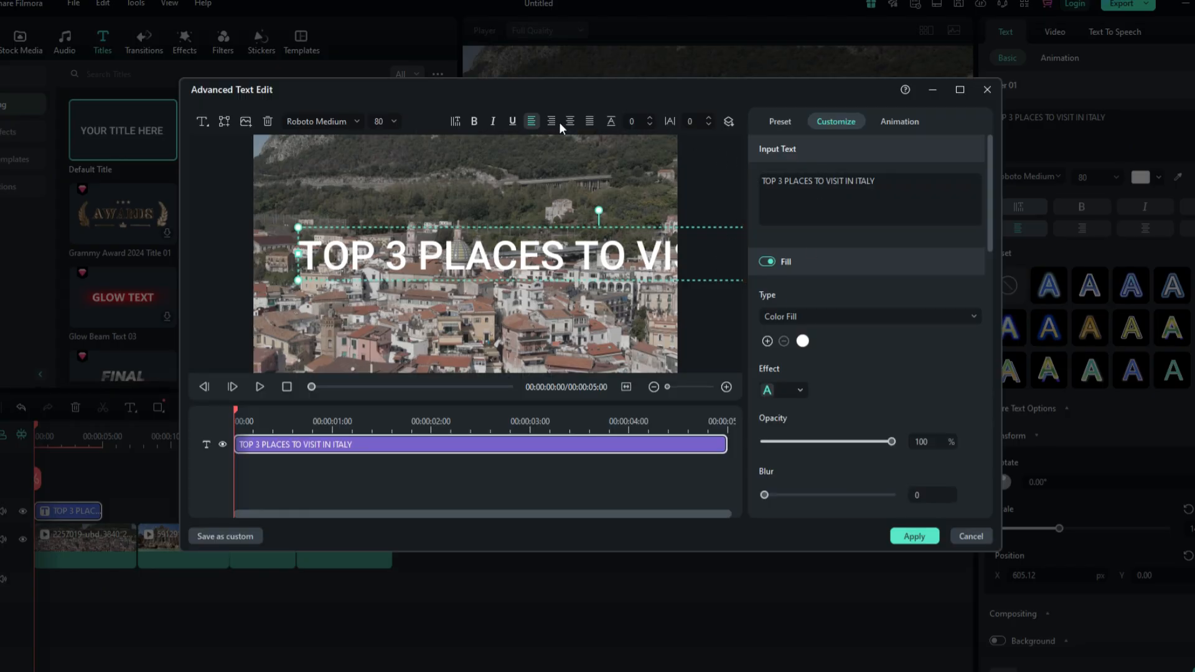
pyautogui.click(570, 122)
pyautogui.moveTo(635, 260)
pyautogui.mouseDown()
pyautogui.moveTo(584, 257)
pyautogui.moveTo(641, 259)
pyautogui.mouseUp()
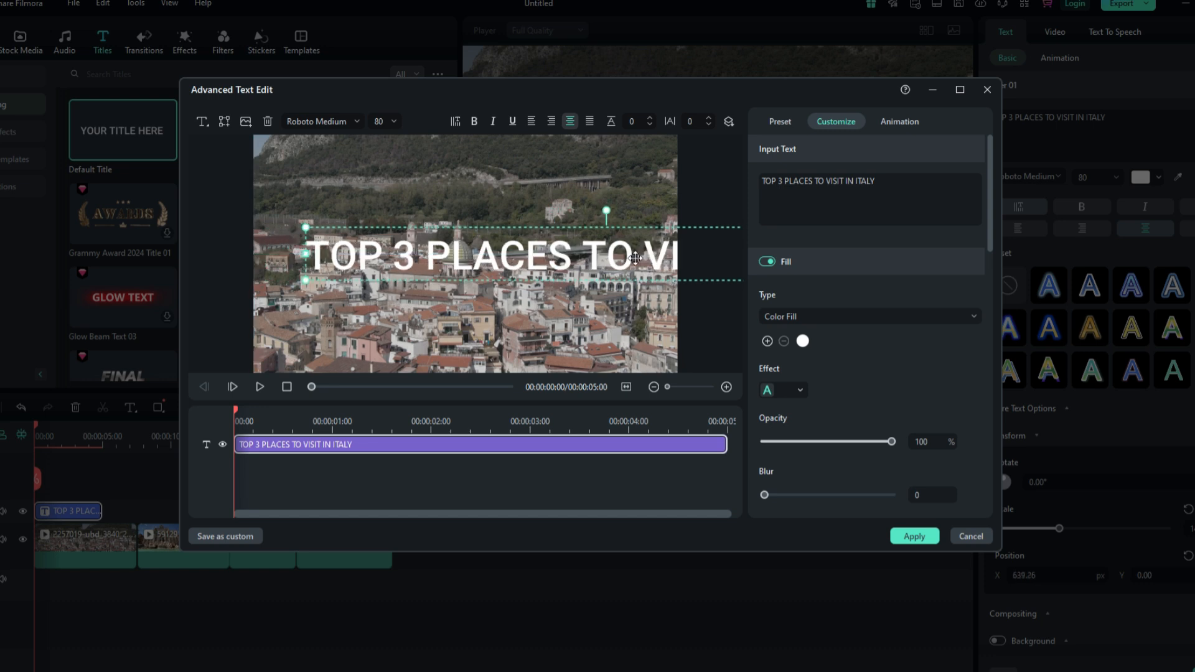
pyautogui.moveTo(305, 225); pyautogui.dragTo(534, 252)
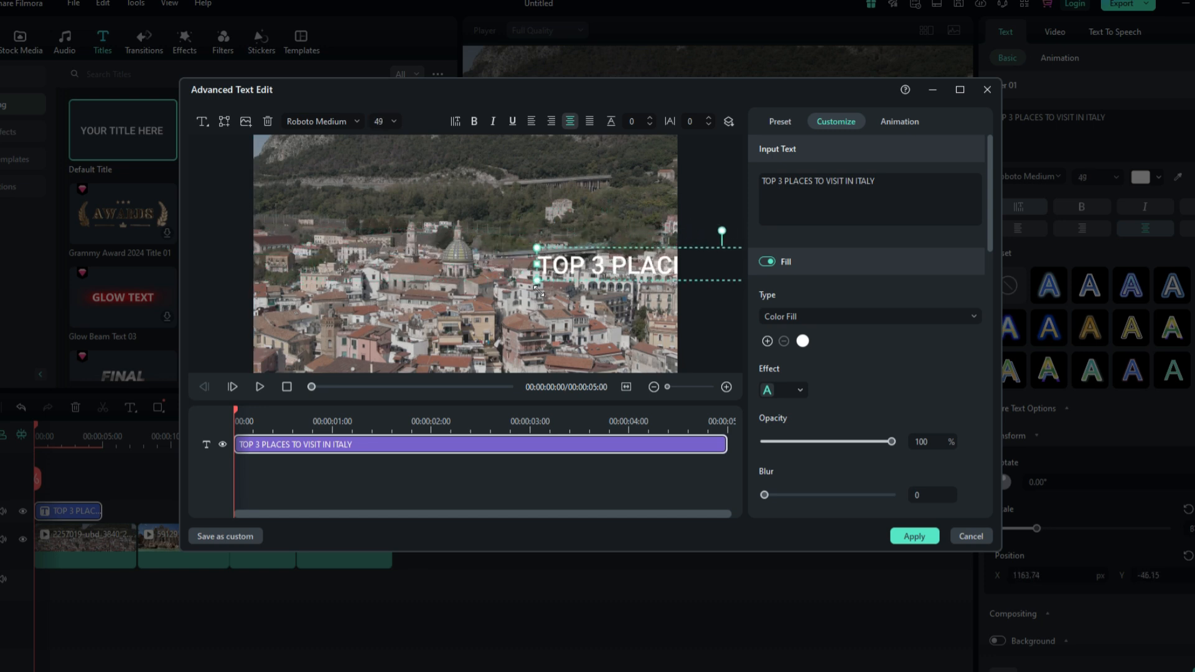
pyautogui.moveTo(624, 268); pyautogui.dragTo(376, 264)
pyautogui.moveTo(289, 237); pyautogui.dragTo(297, 238)
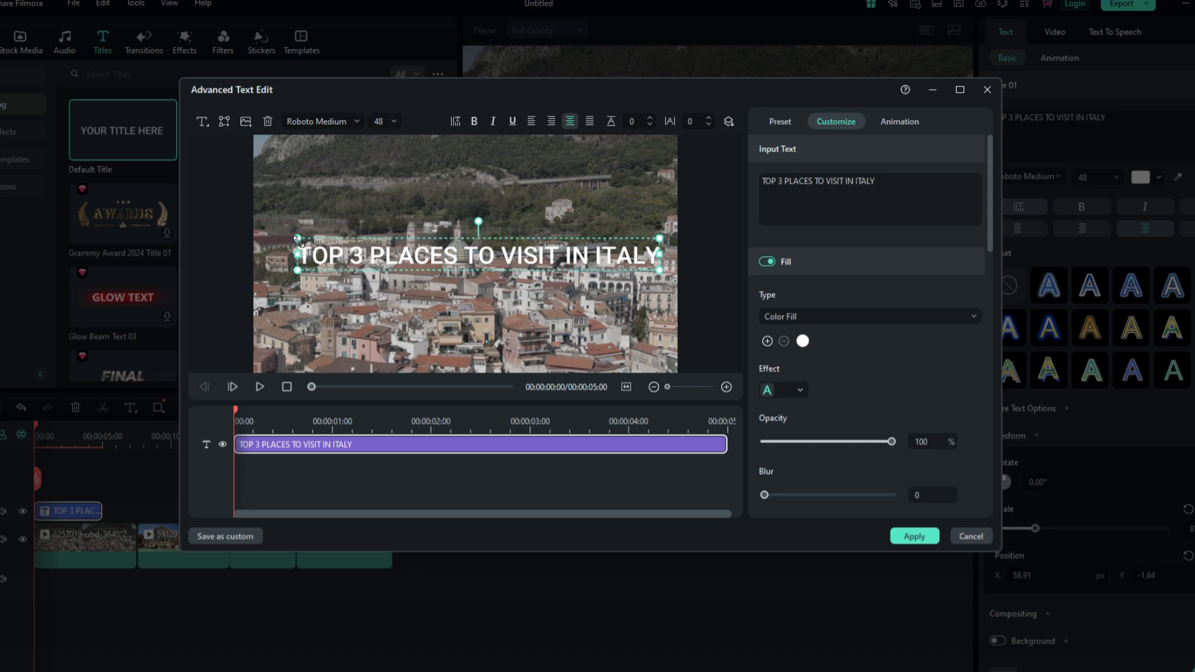
pyautogui.moveTo(482, 275); pyautogui.dragTo(474, 272)
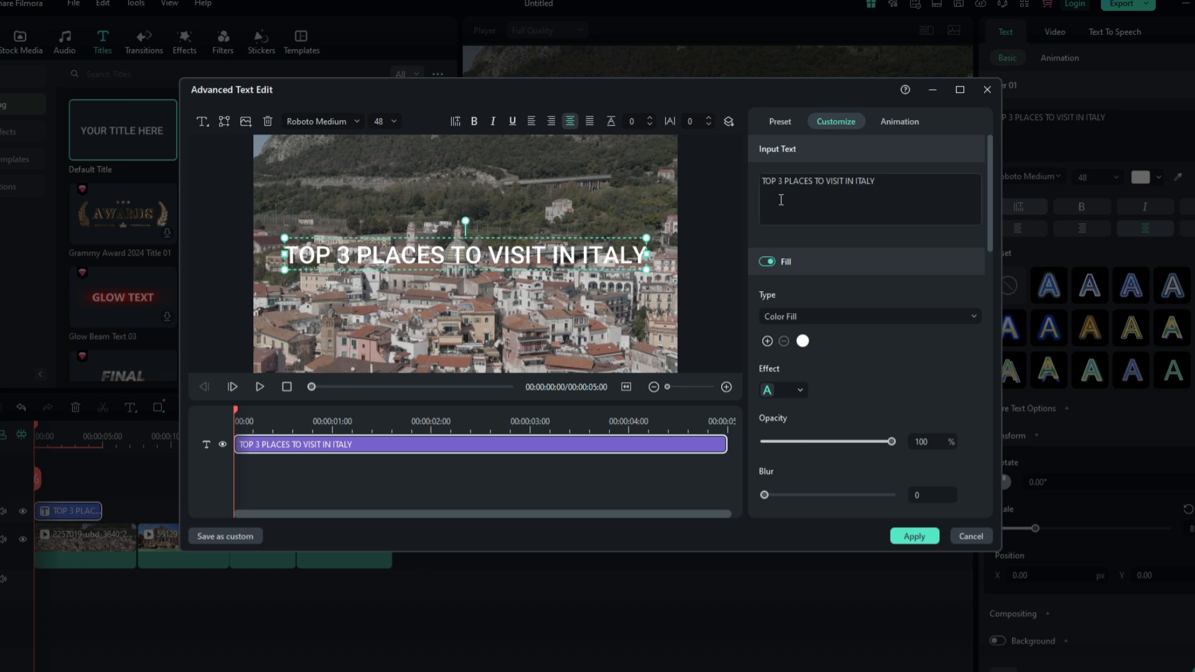
# - Browse the text presets and apply the first Typewriter In animation to the title
pyautogui.click(782, 123)
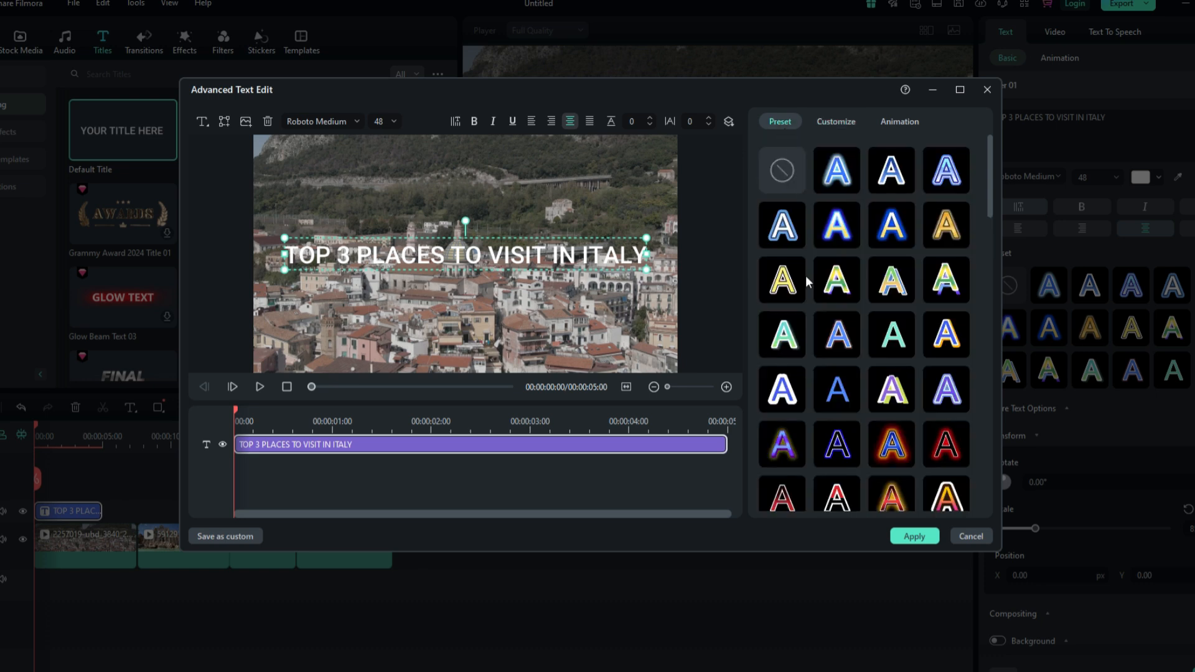
pyautogui.scroll(-5, 827, 323)
pyautogui.scroll(-4, 854, 374)
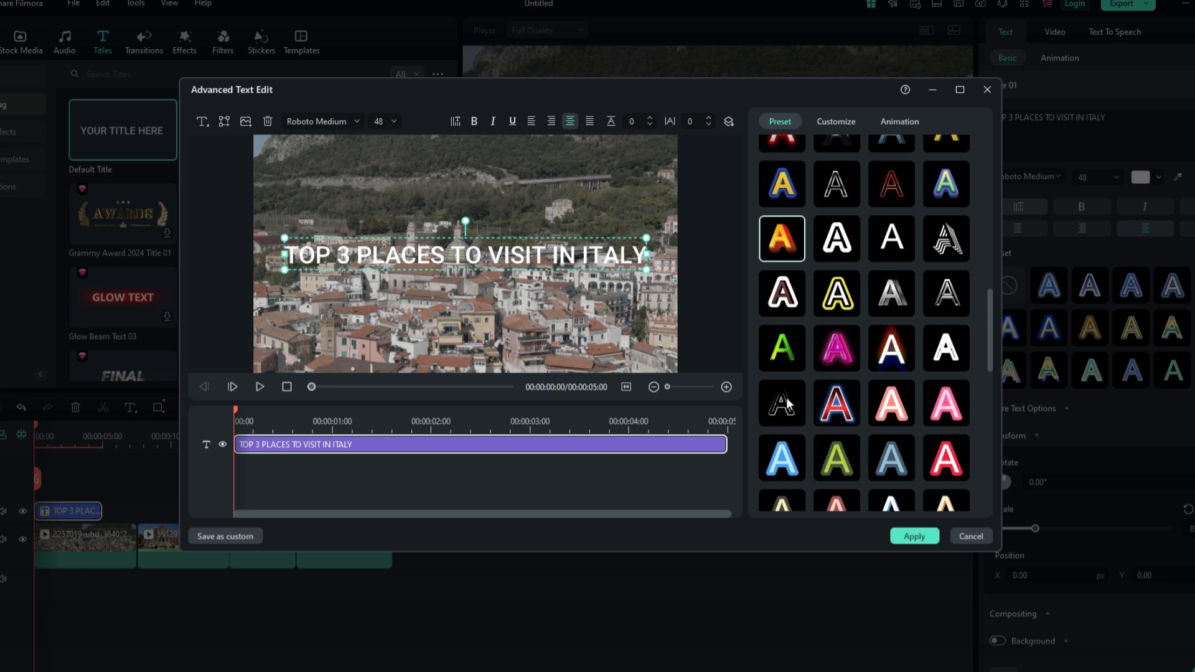
pyautogui.scroll(-1, 871, 324)
pyautogui.click(896, 122)
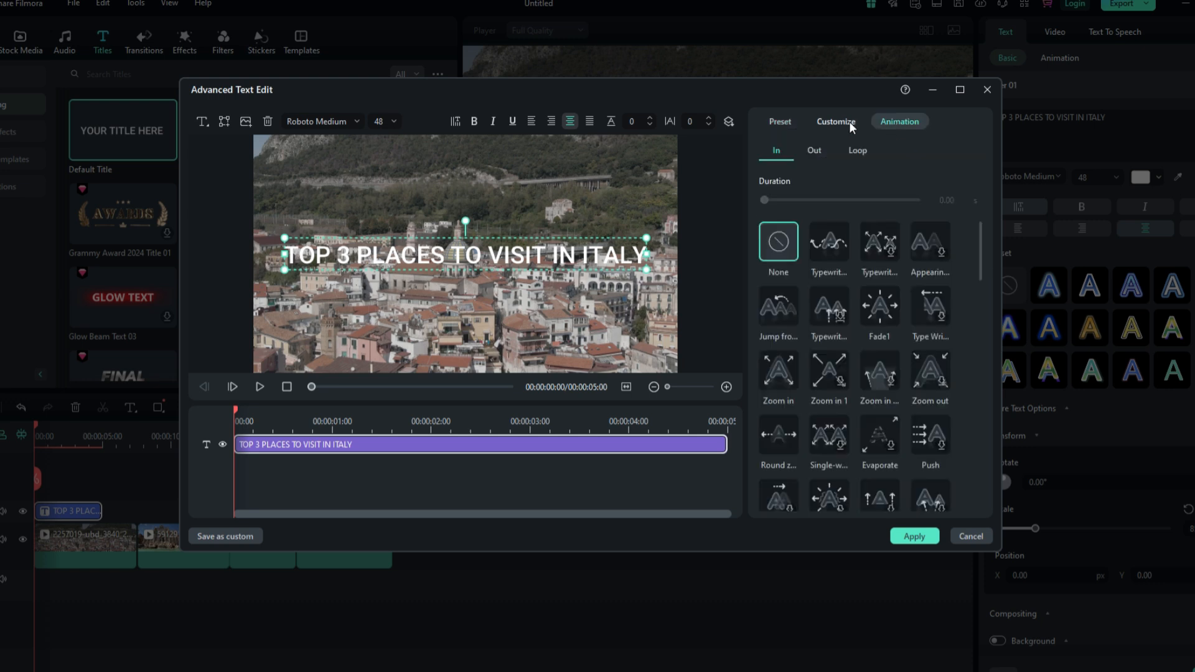
pyautogui.click(826, 240)
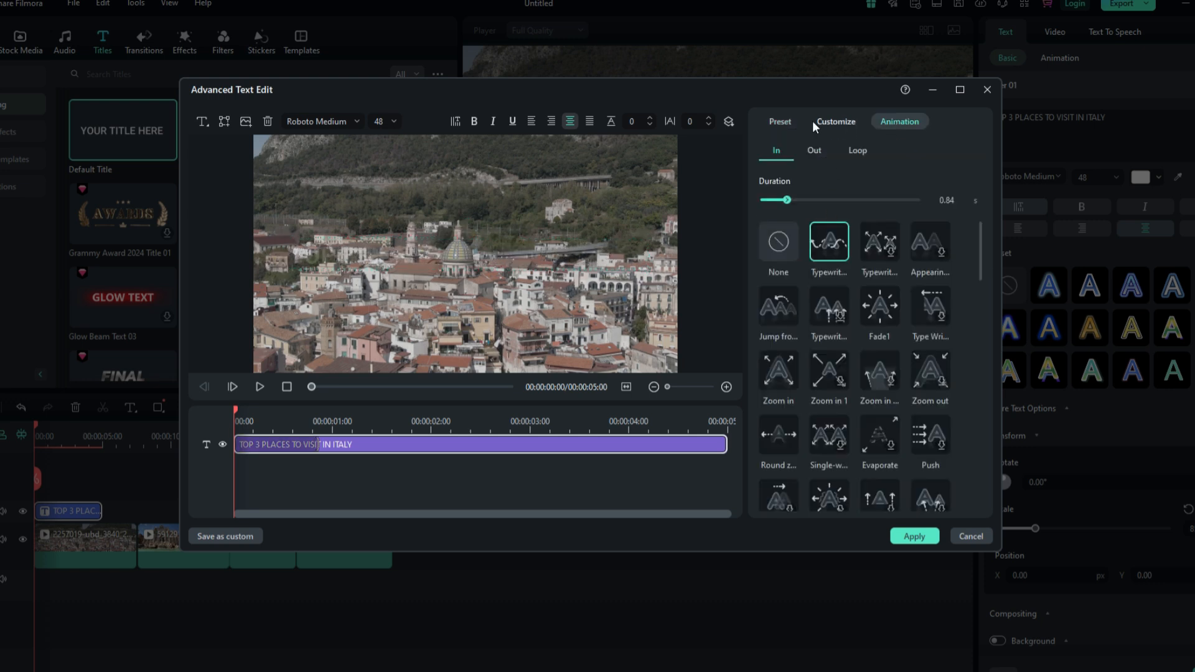
# - Set the title's fill color to white
pyautogui.click(792, 120)
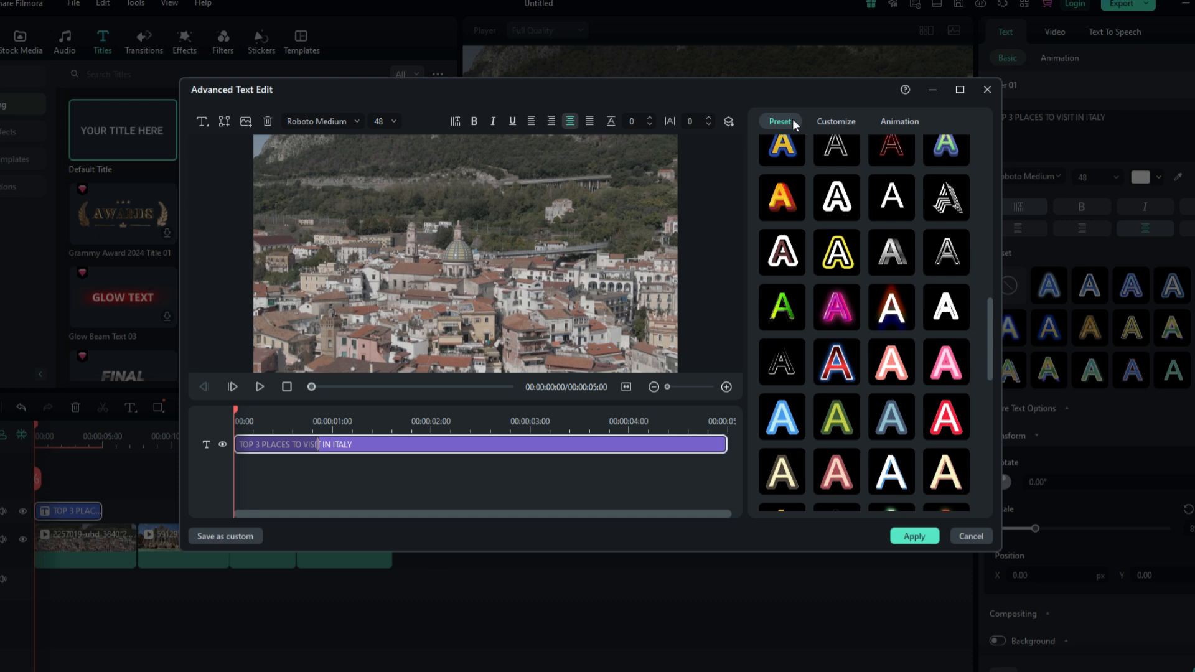
pyautogui.click(835, 121)
pyautogui.click(802, 342)
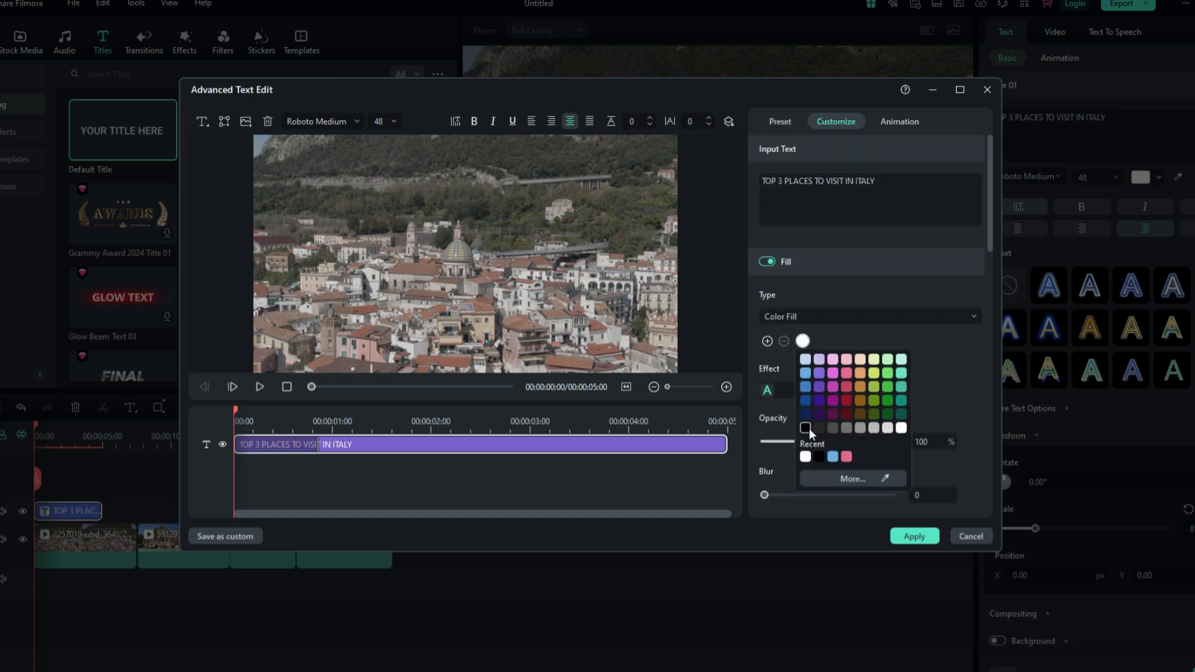
pyautogui.click(901, 428)
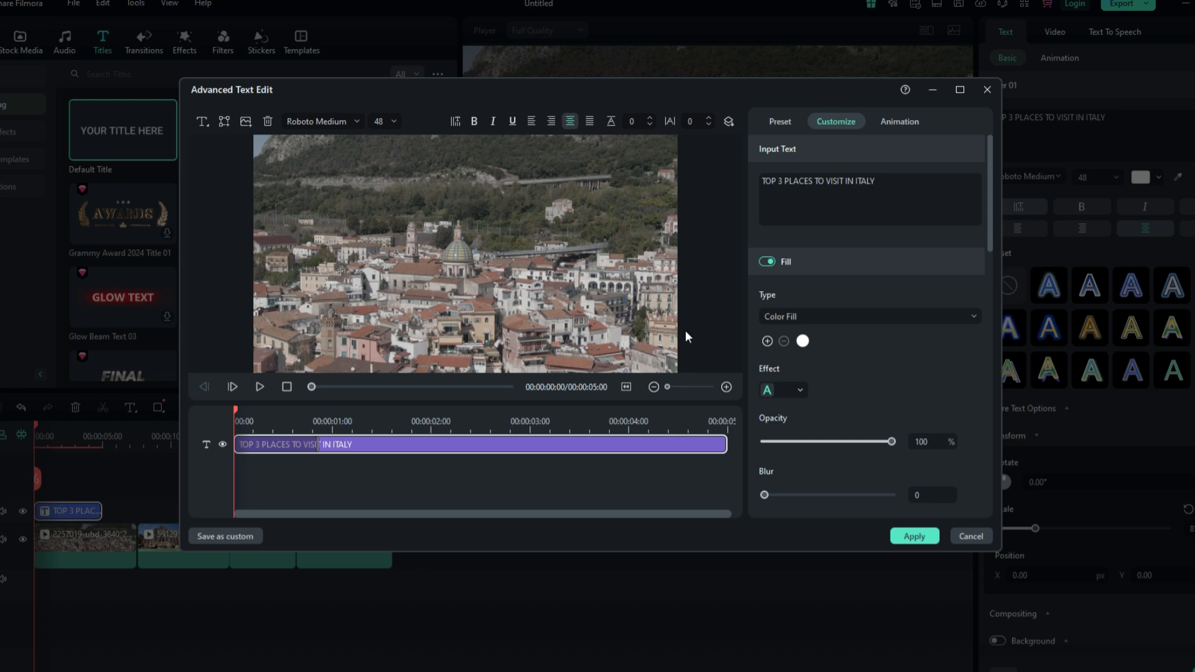
# - Move the preview to about 0:23 and apply a text preset with dark letters and a white outline to the title
pyautogui.moveTo(235, 412); pyautogui.dragTo(324, 415)
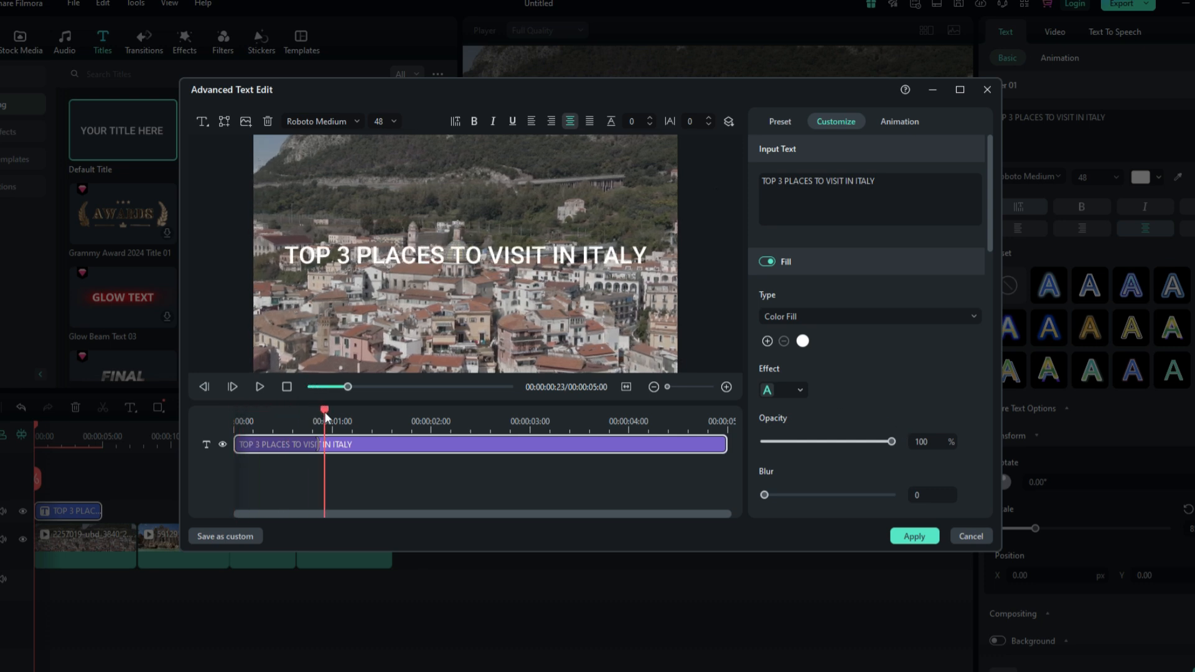
pyautogui.click(780, 122)
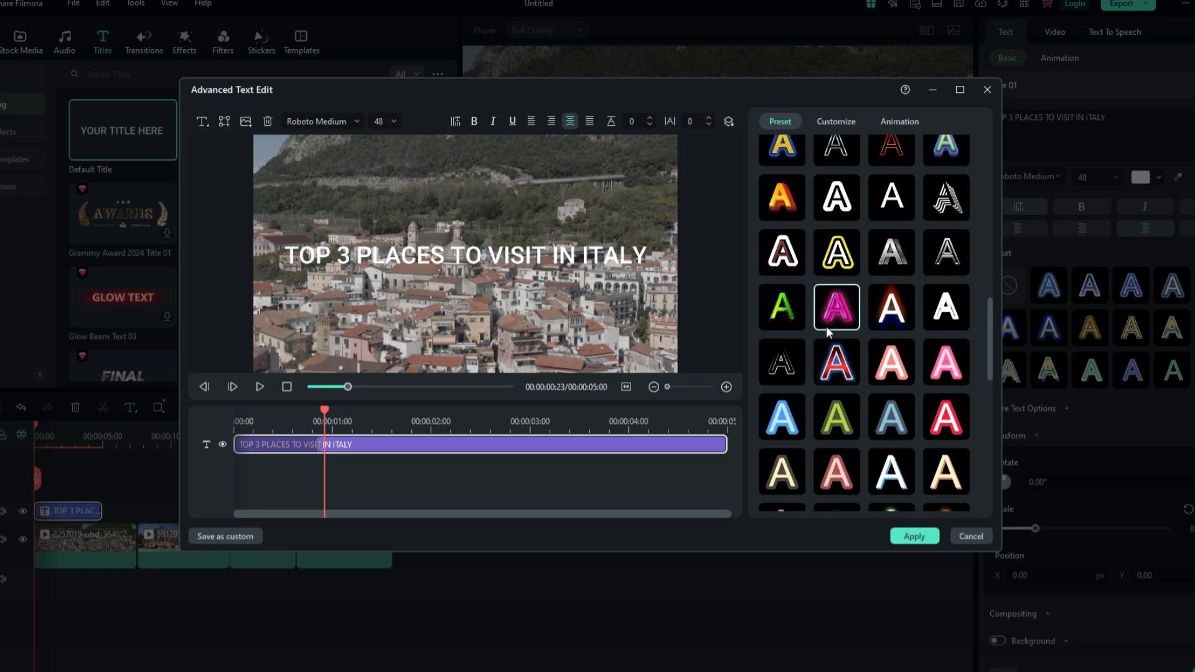
pyautogui.click(891, 307)
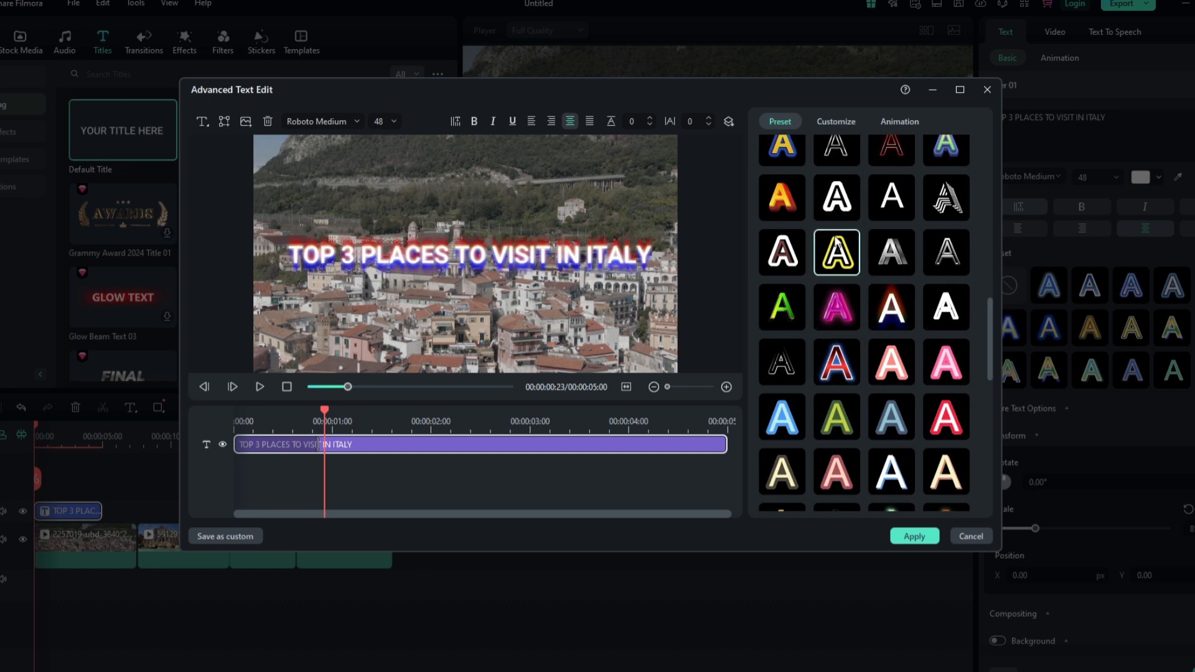
pyautogui.scroll(-2, 837, 361)
pyautogui.click(942, 349)
pyautogui.scroll(-1, 941, 350)
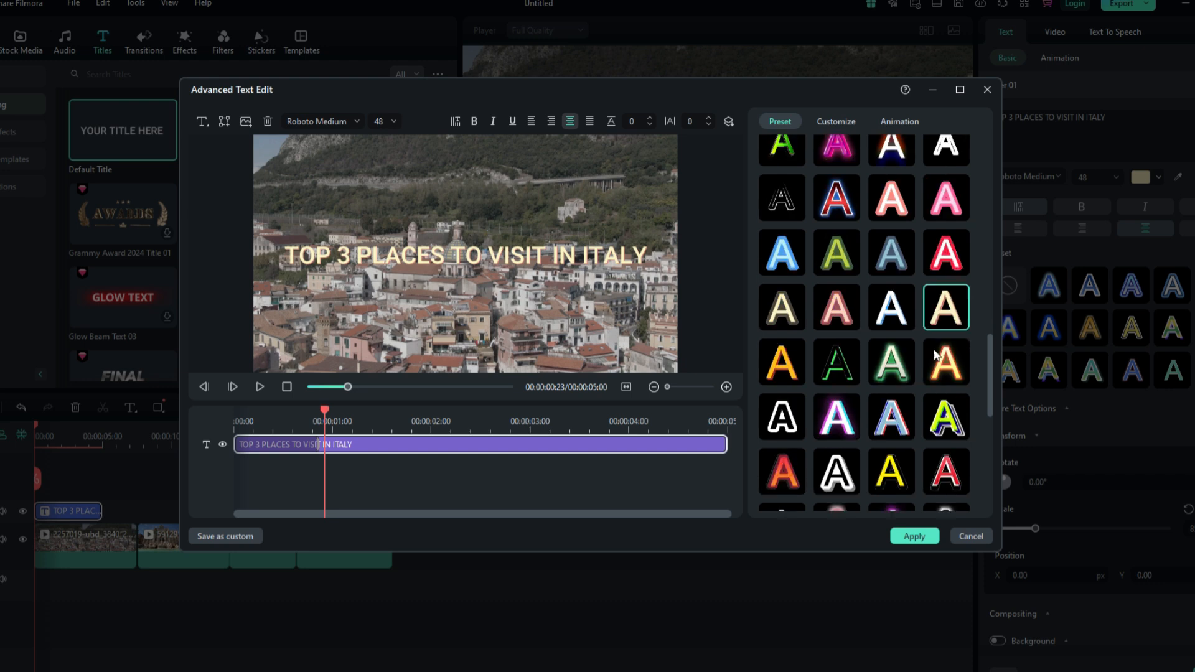
pyautogui.click(788, 412)
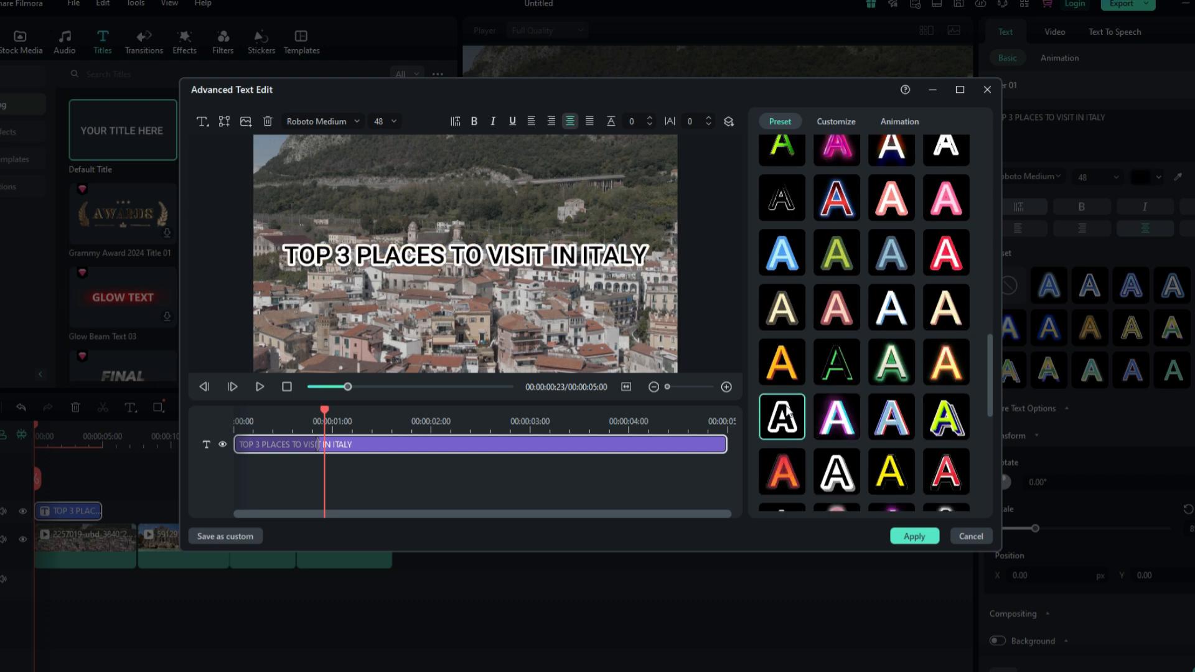
# - Apply a white-letter preset with a dark outline to the title, confirm the Advanced Text Edit, and preview it
pyautogui.scroll(-2, 788, 412)
pyautogui.click(780, 405)
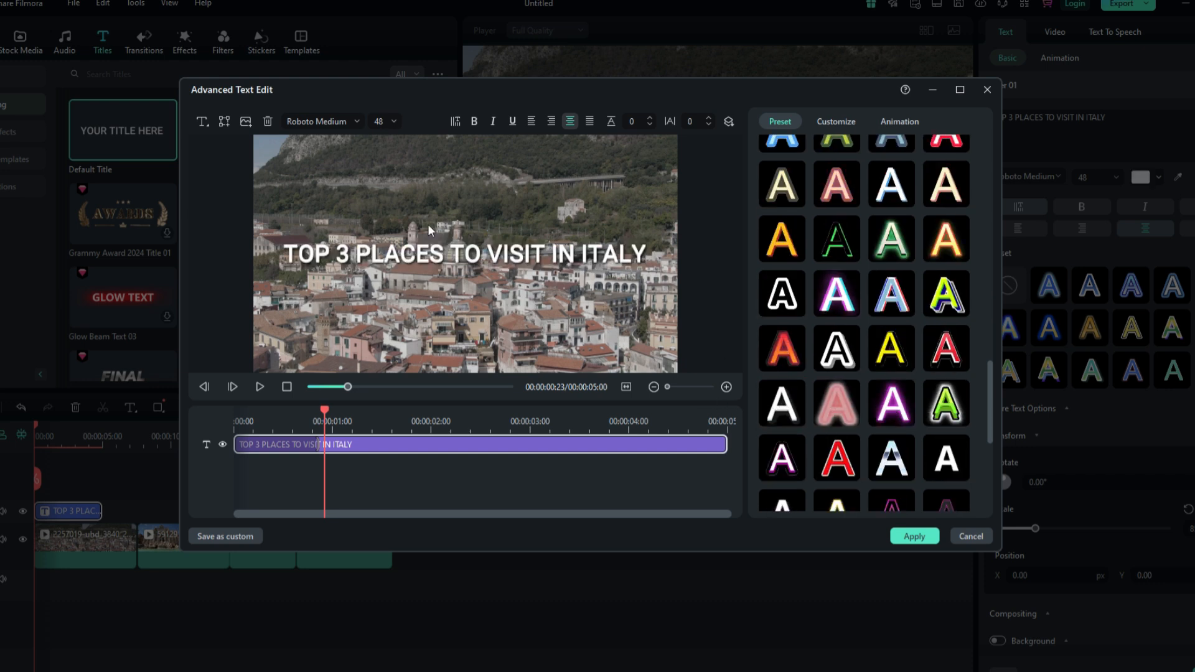
pyautogui.click(914, 536)
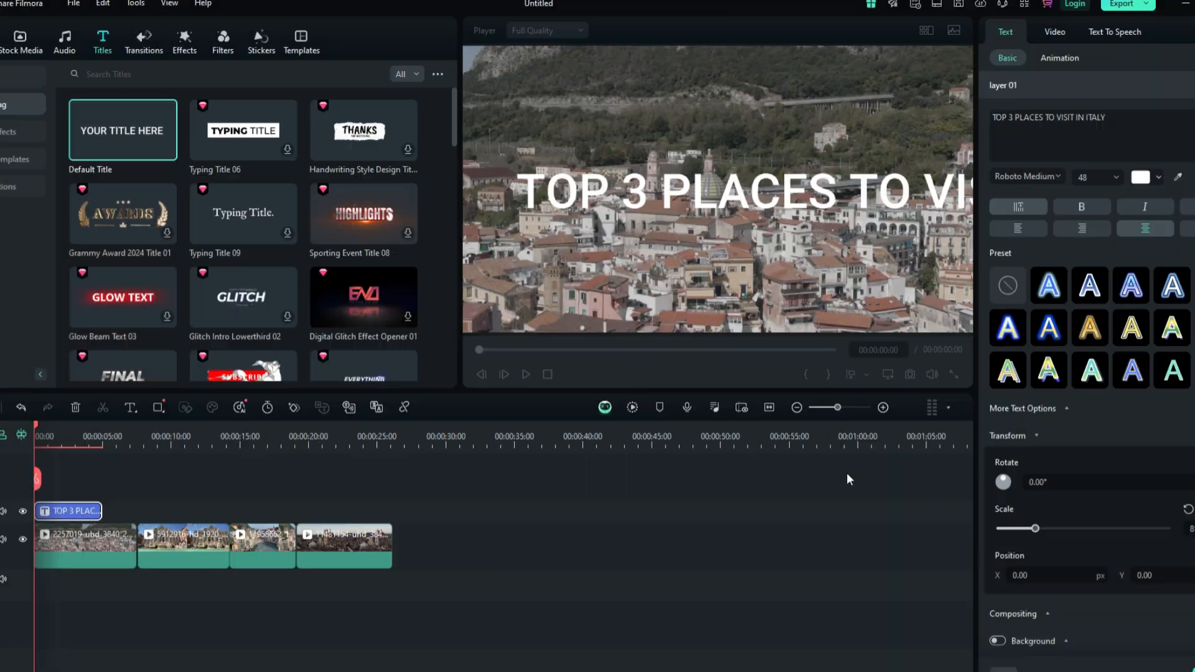
pyautogui.press('space')
pyautogui.press('space')
# - Generate a text-to-speech voiceover of the title clip using the Bob voice
pyautogui.rightClick(81, 514)
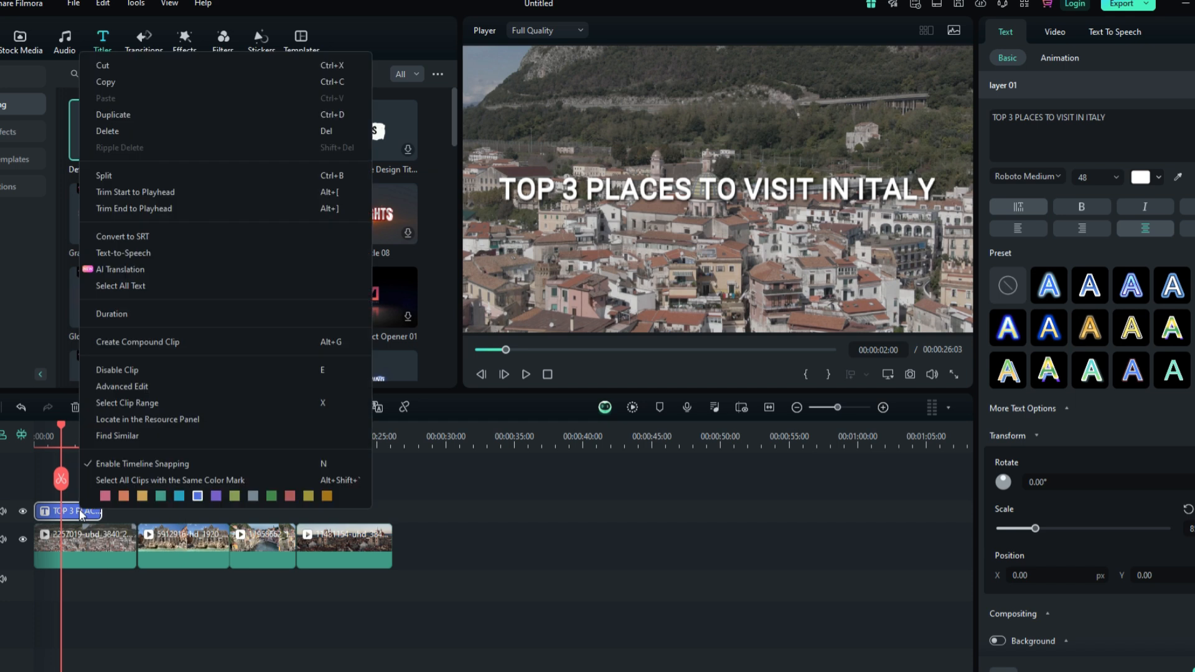
pyautogui.click(124, 252)
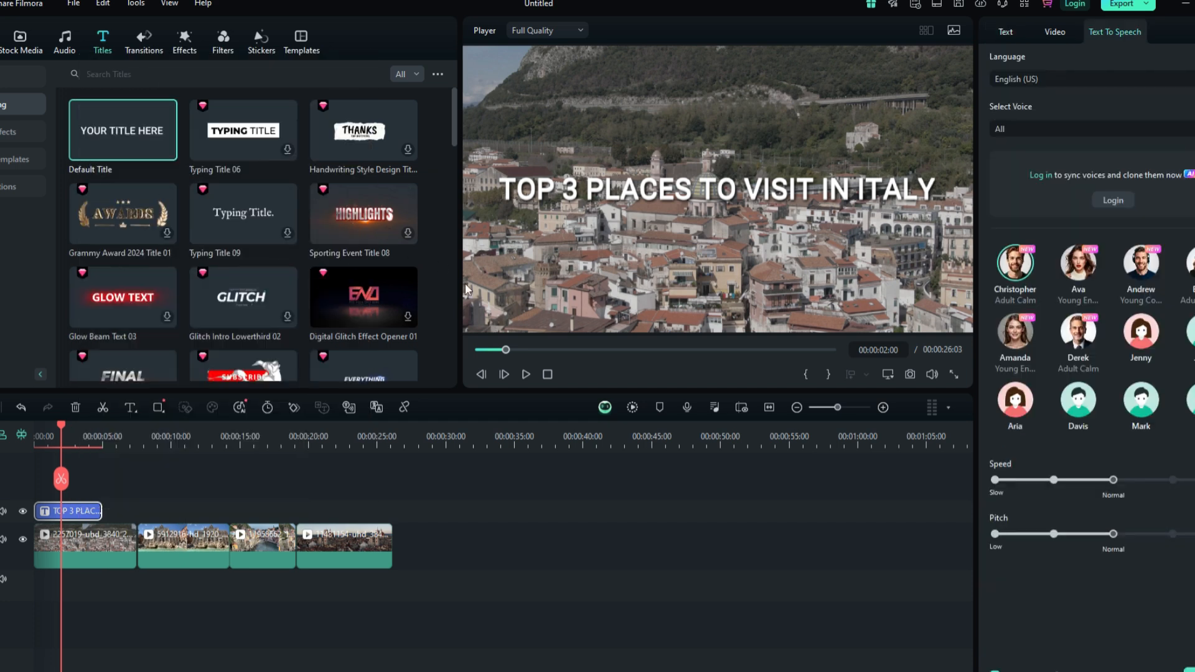
pyautogui.moveTo(1083, 341)
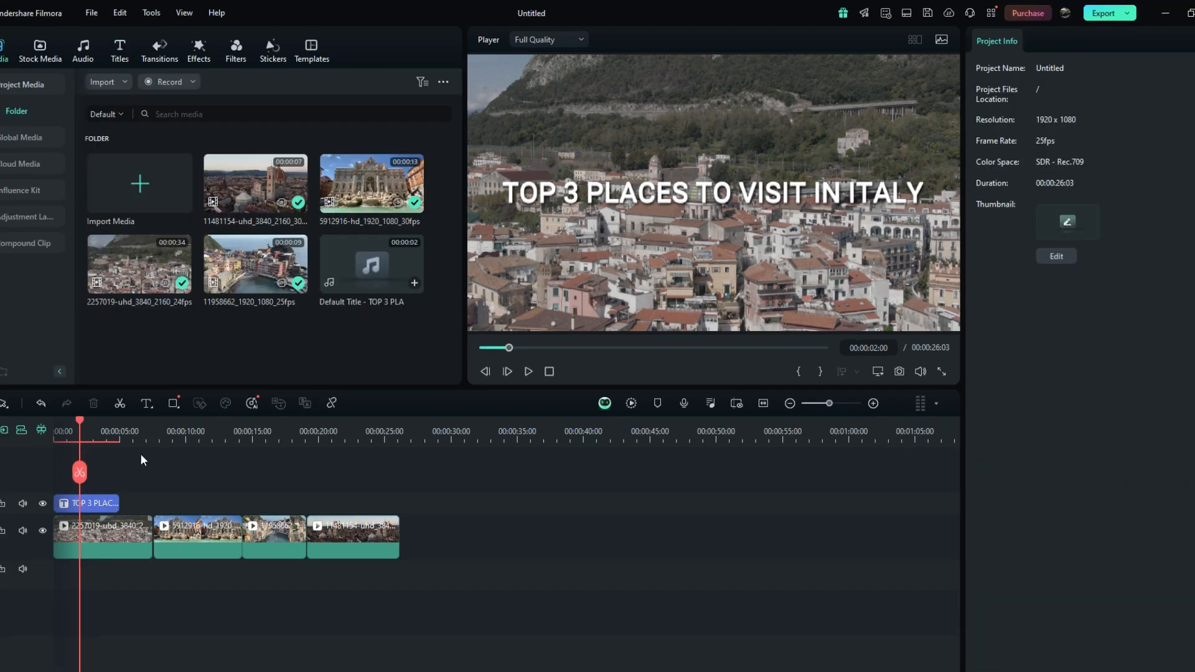
pyautogui.rightClick(109, 504)
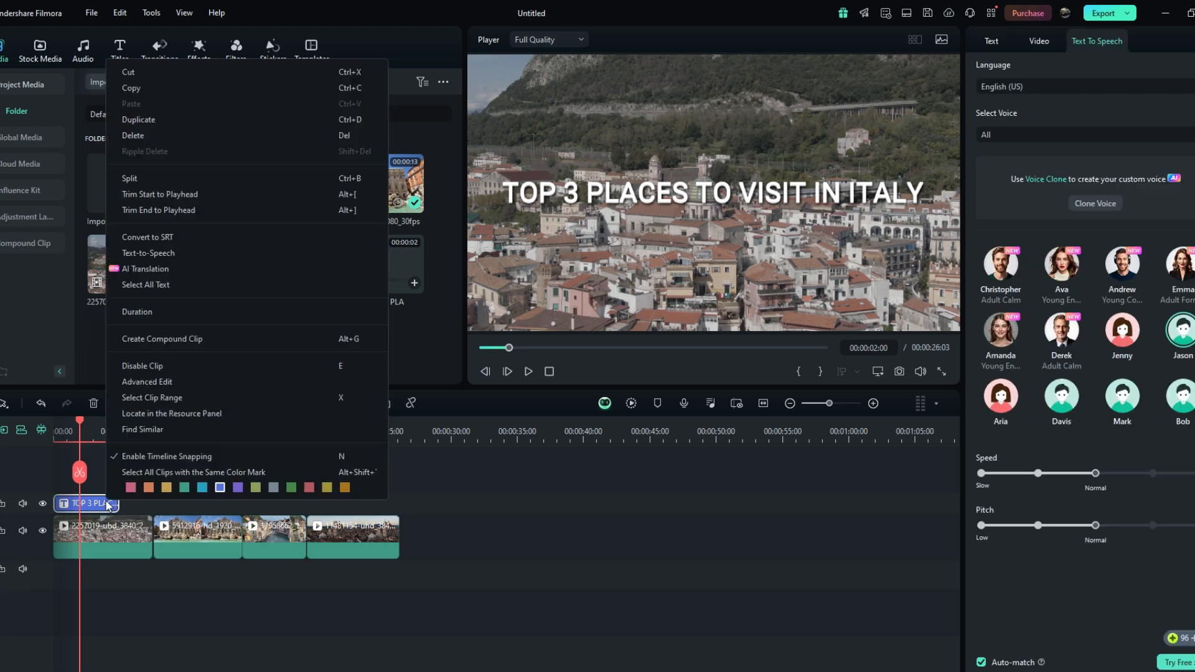
pyautogui.click(134, 250)
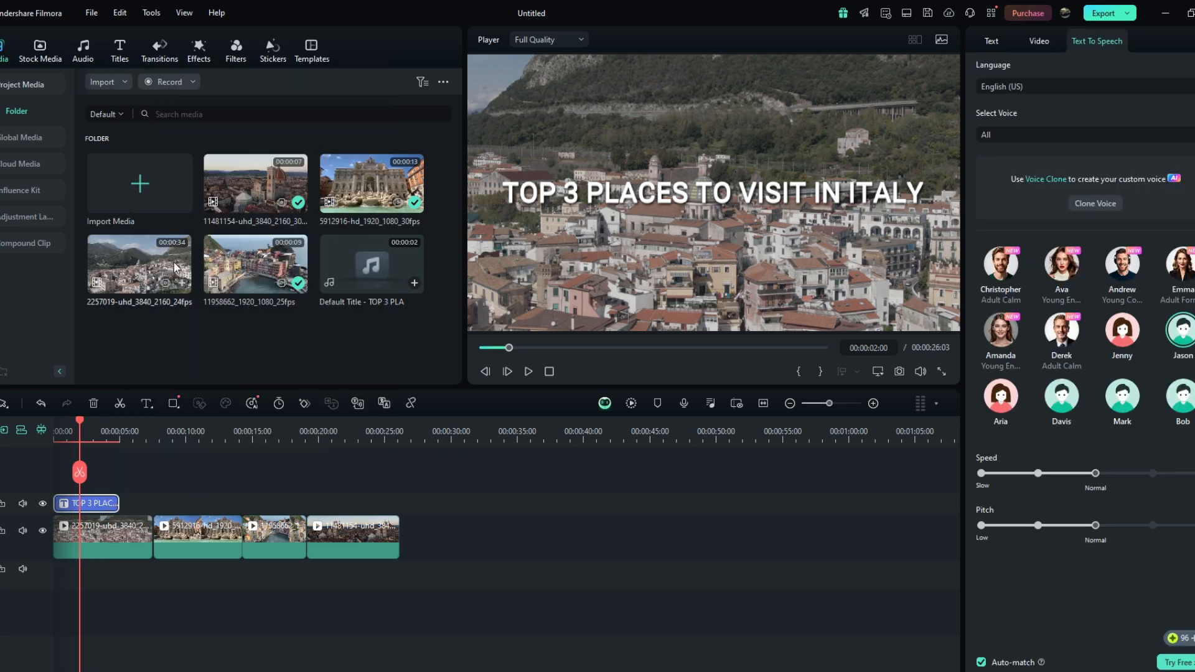
pyautogui.click(1185, 406)
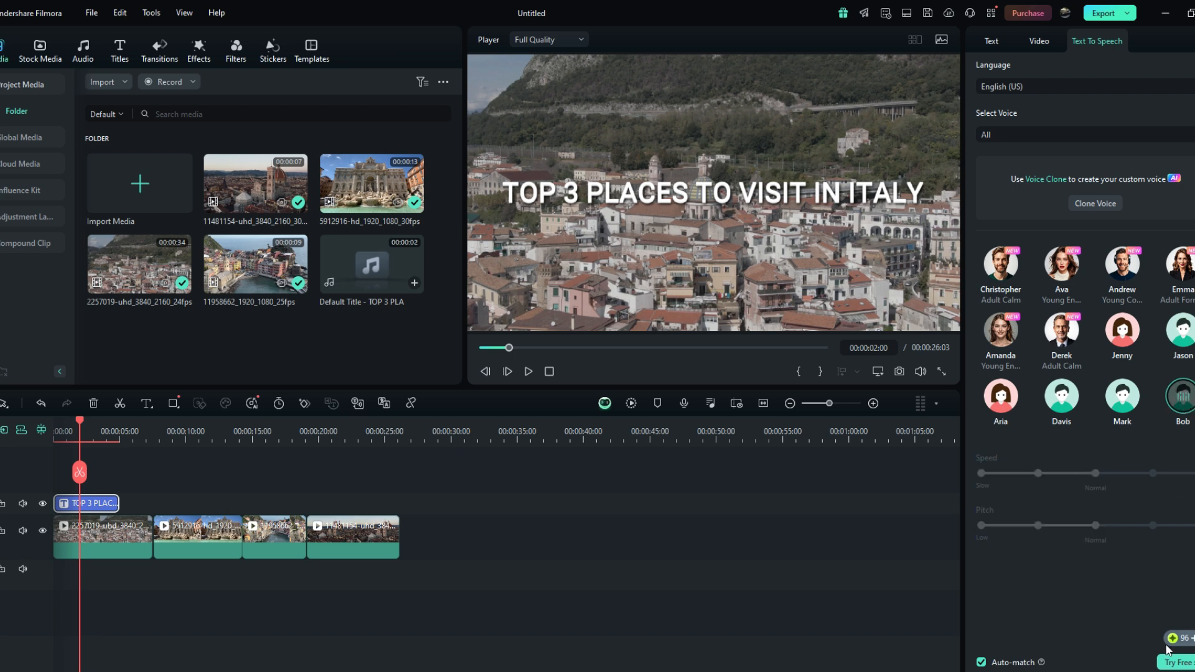
pyautogui.click(1176, 663)
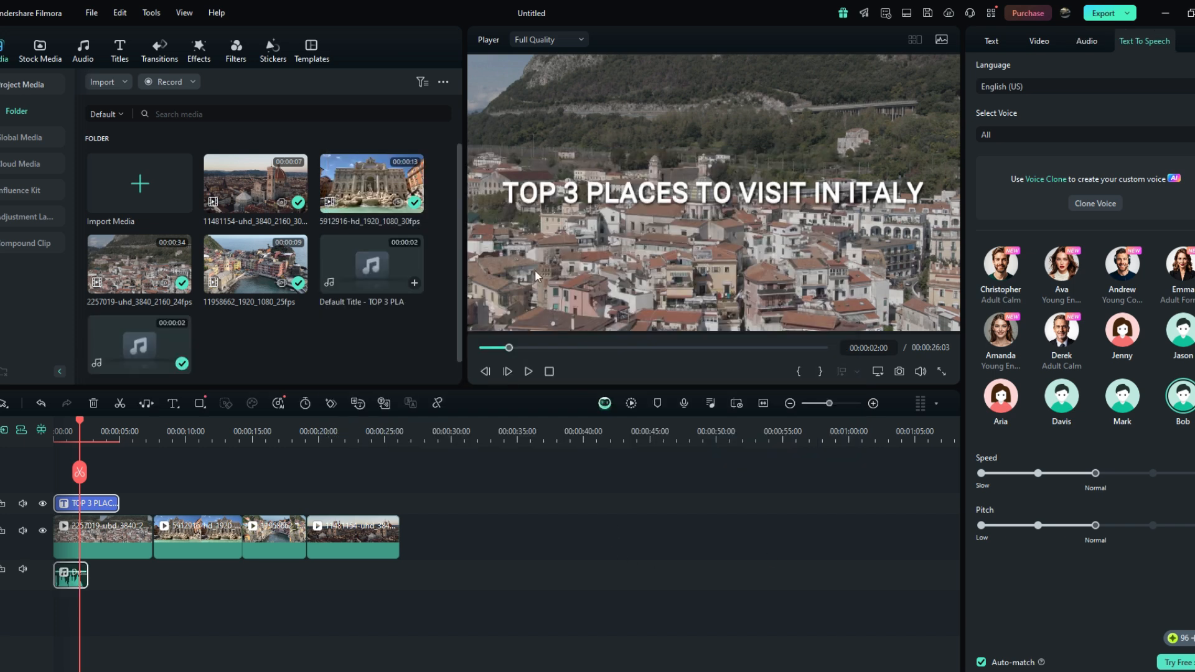
pyautogui.moveTo(121, 341); pyautogui.dragTo(58, 487)
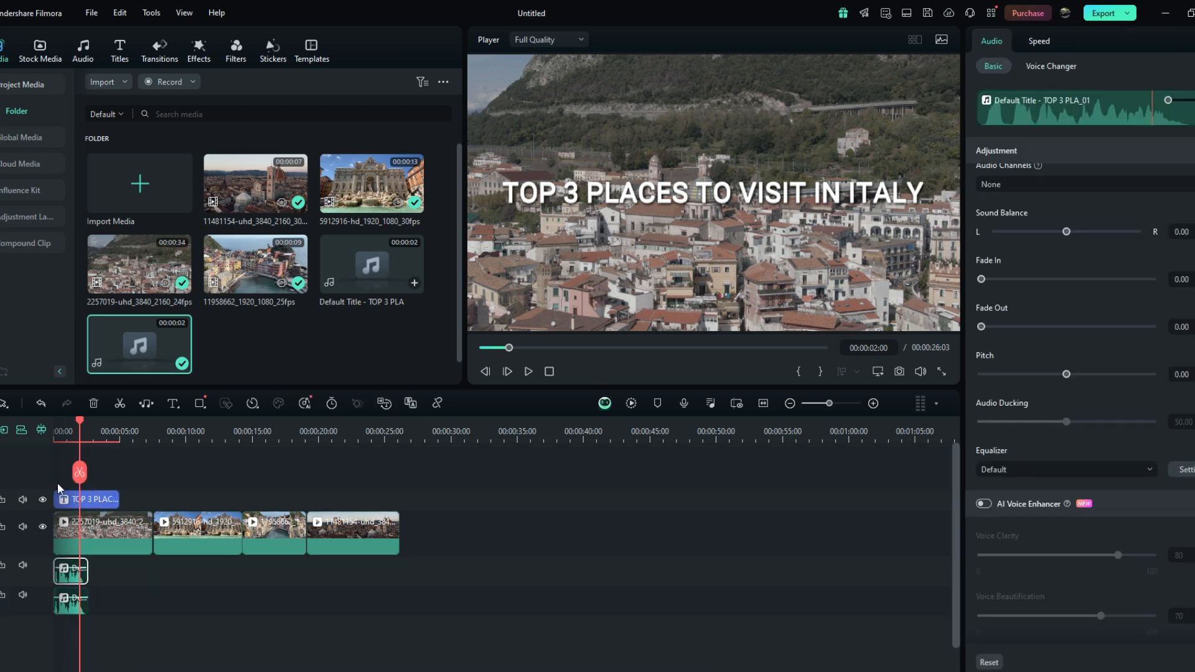
pyautogui.moveTo(74, 580); pyautogui.dragTo(84, 571)
pyautogui.click(74, 598)
pyautogui.press('Delete')
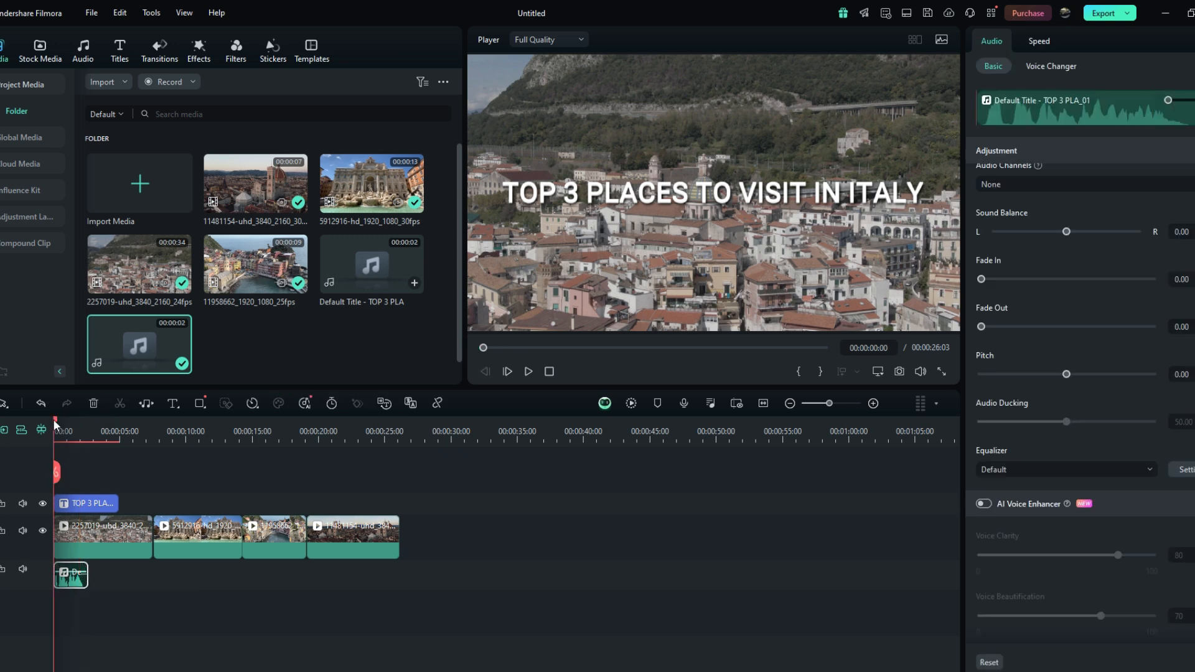
# - Add a Default Title clip to the timeline at about 0:07, after the opening title
pyautogui.press('space')
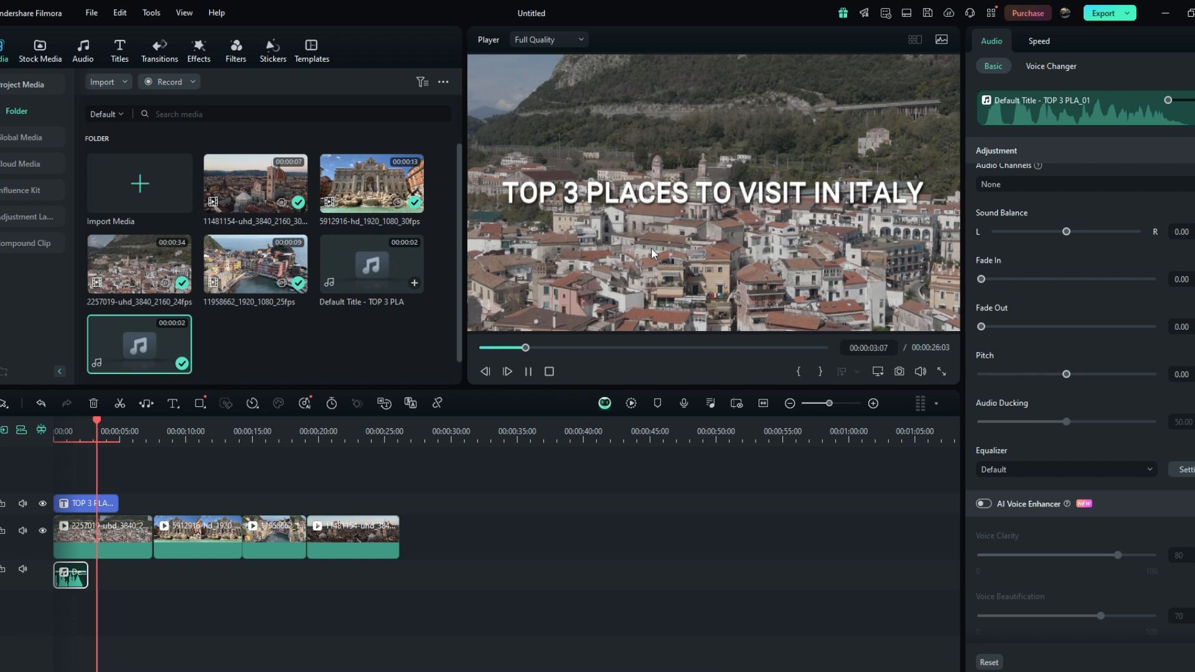
pyautogui.press('space')
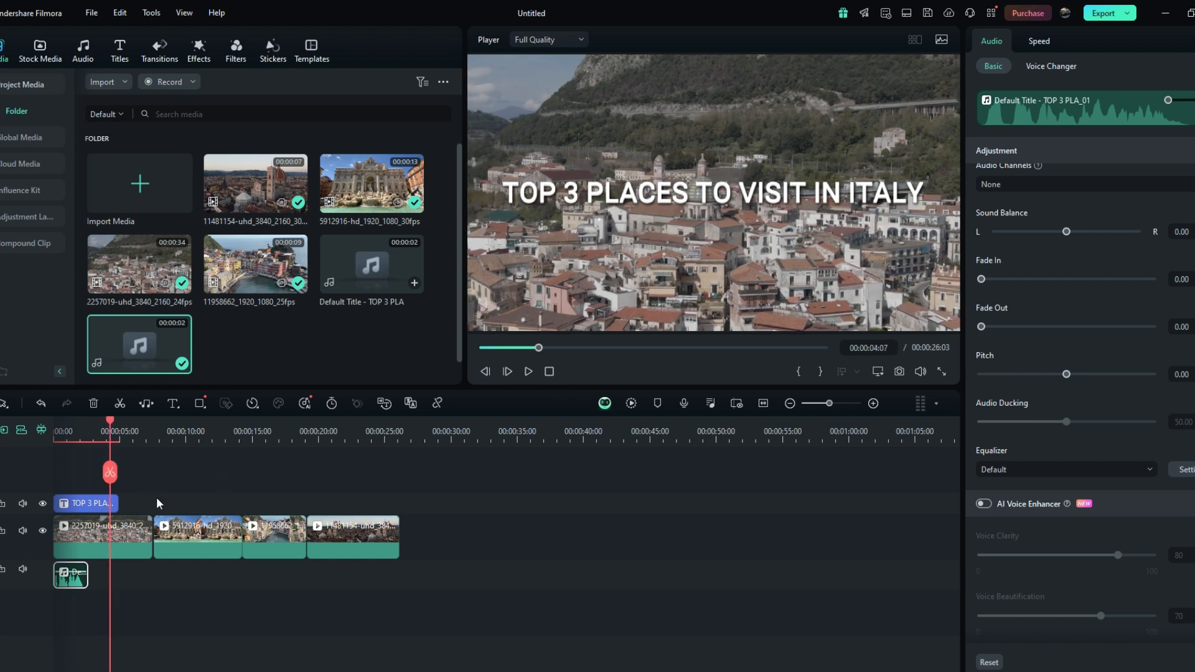
pyautogui.click(177, 502)
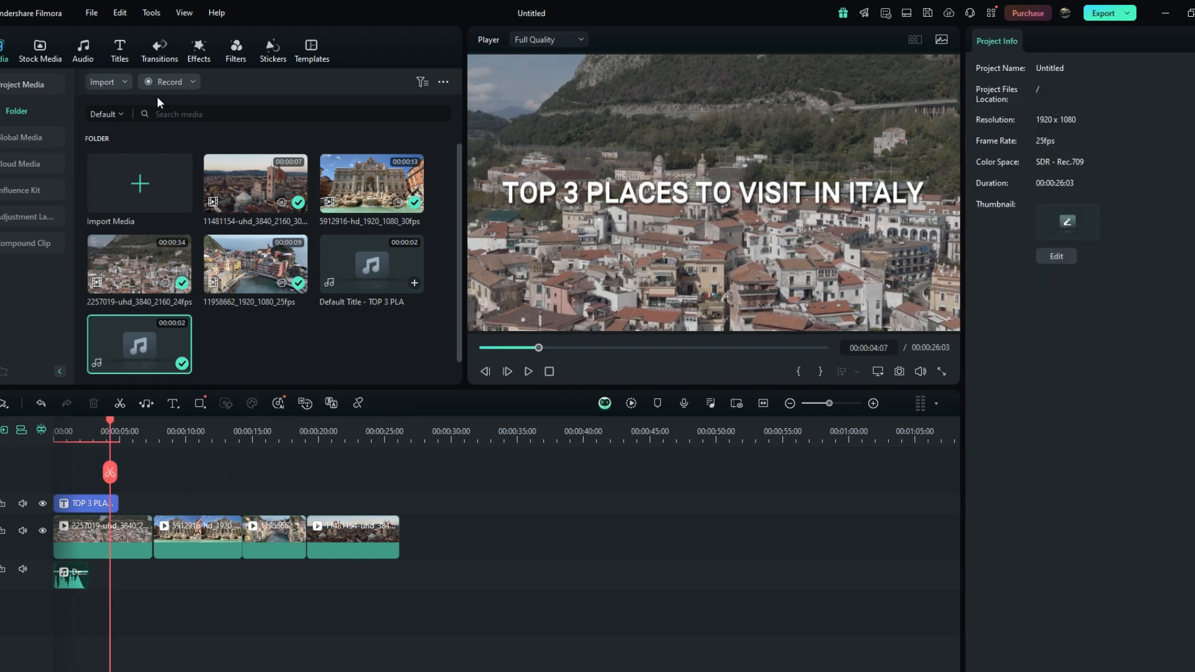
pyautogui.click(119, 49)
pyautogui.moveTo(154, 124); pyautogui.dragTo(204, 479)
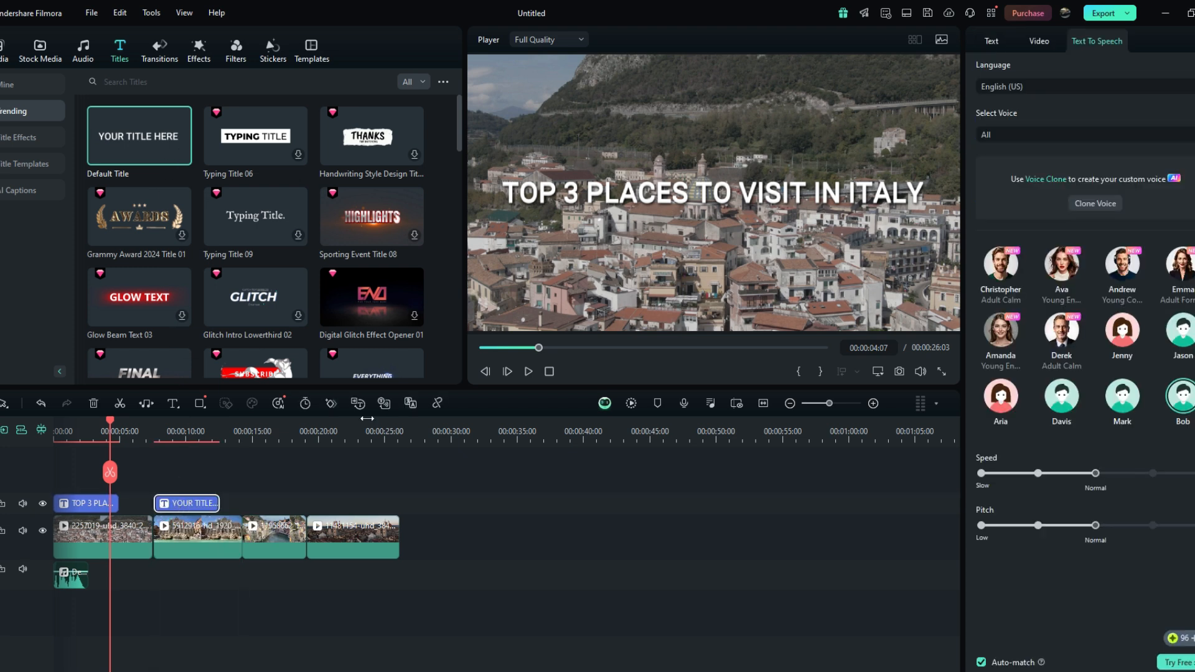
# - Replace the new title's text with the pasted script narration
pyautogui.click(991, 41)
pyautogui.press('BackSpace')
pyautogui.press('BackSpace')
pyautogui.press('BackSpace')
pyautogui.press('BackSpace')
pyautogui.press('BackSpace')
pyautogui.press('BackSpace')
pyautogui.press('BackSpace')
pyautogui.press('BackSpace')
pyautogui.press('BackSpace')
pyautogui.press('BackSpace')
pyautogui.press('BackSpace')
pyautogui.press('BackSpace')
pyautogui.press('BackSpace')
pyautogui.press('BackSpace')
pyautogui.press('BackSpace')
pyautogui.hotkey('ctrl', 'v')
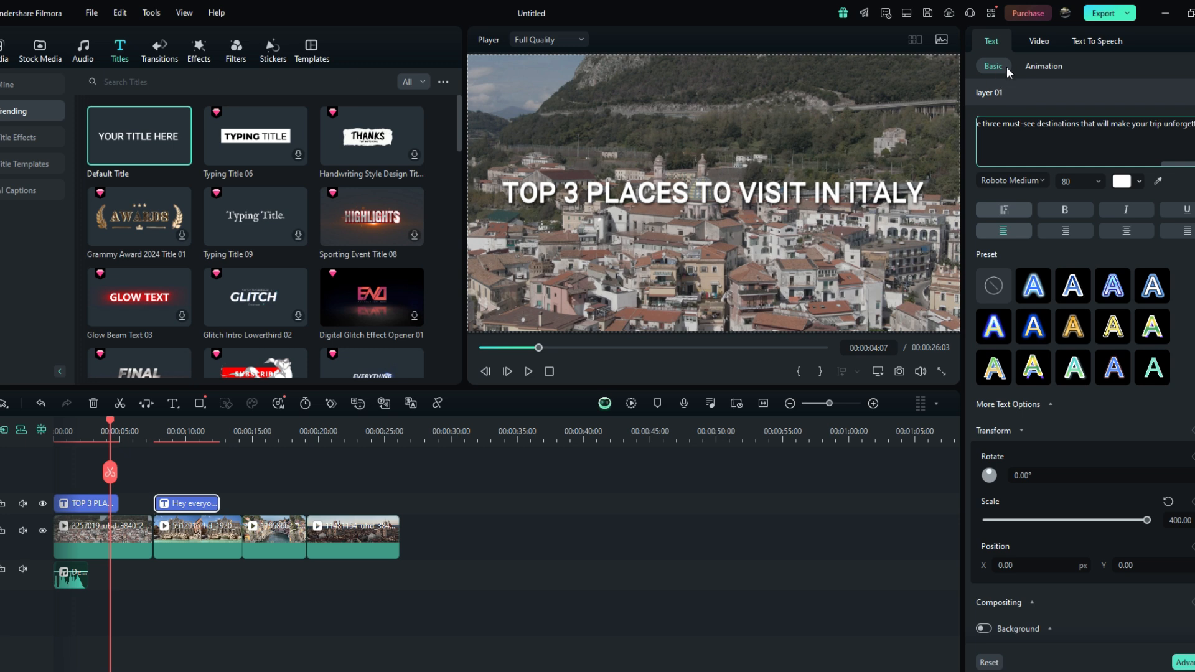
# - Convert the pasted narration text to speech and delete that text clip from the timeline
pyautogui.click(1085, 41)
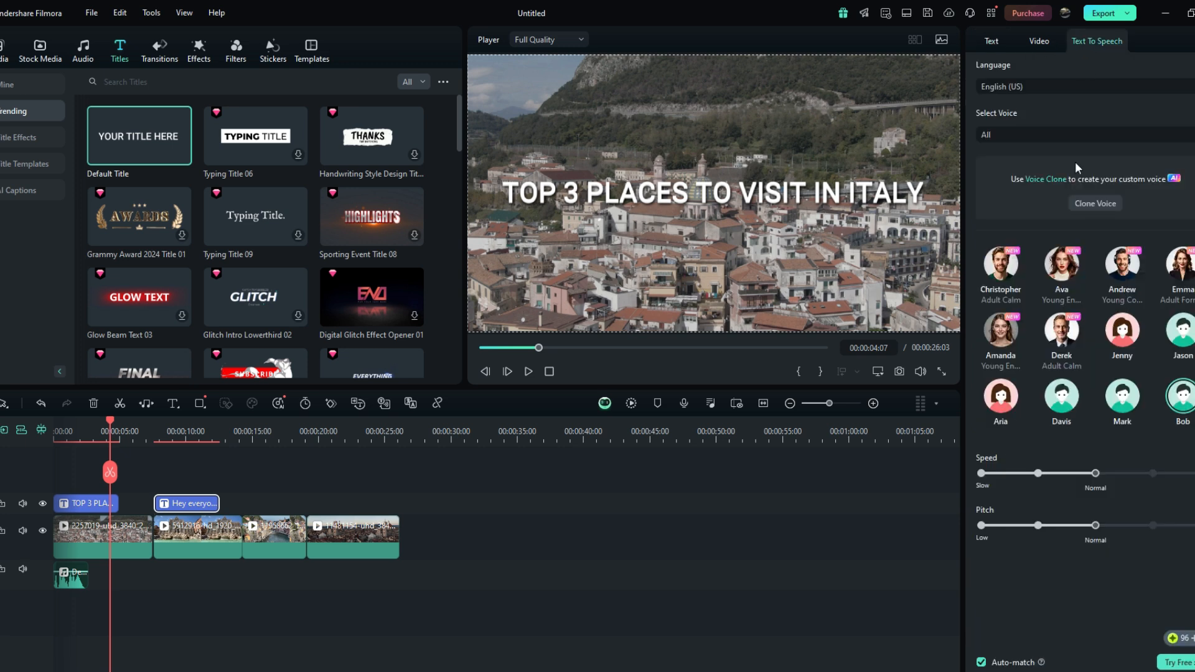
pyautogui.click(1178, 662)
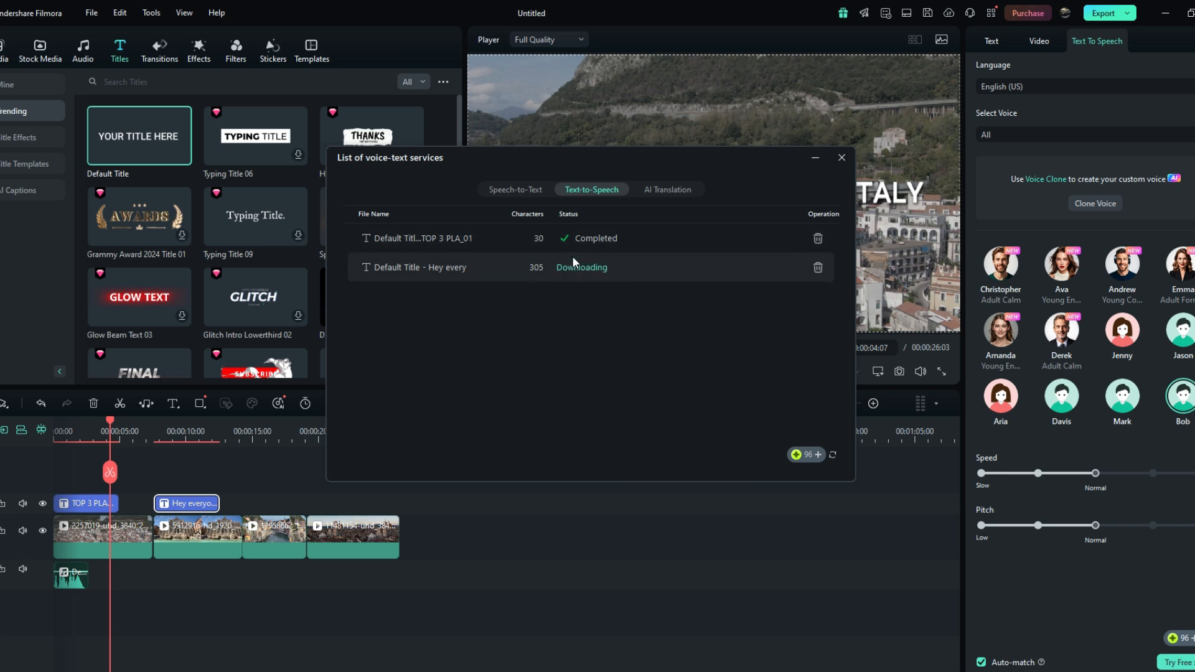
pyautogui.click(187, 508)
pyautogui.press('Delete')
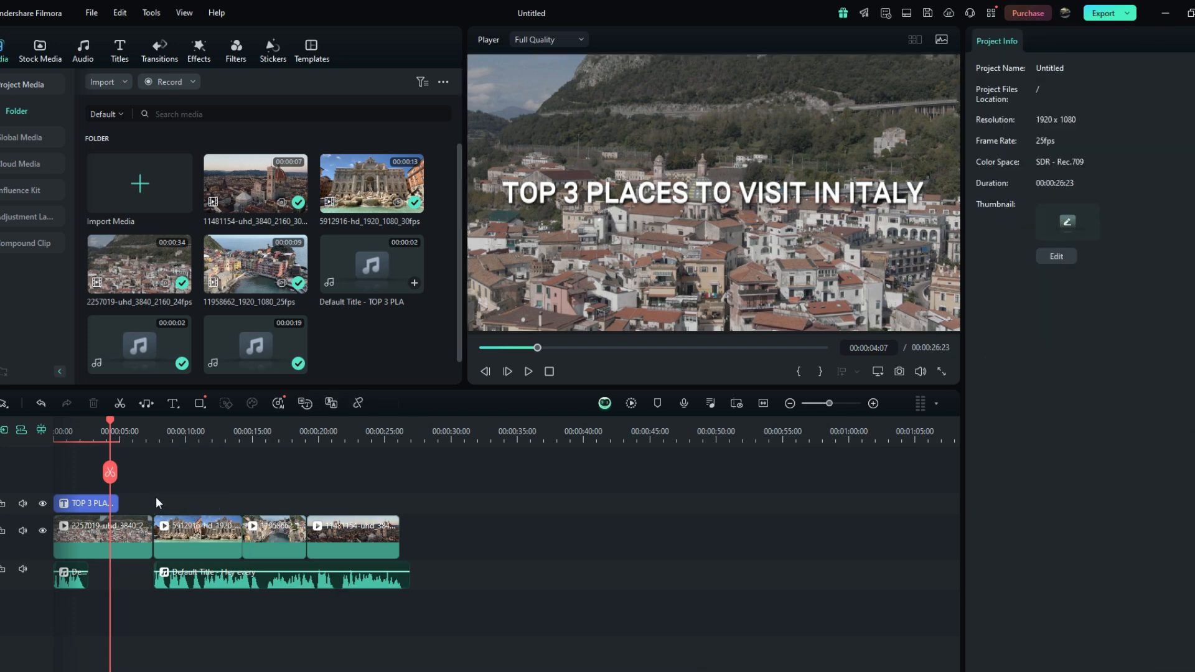
# - Play back the project from the start to review the voiceovers
pyautogui.press('space')
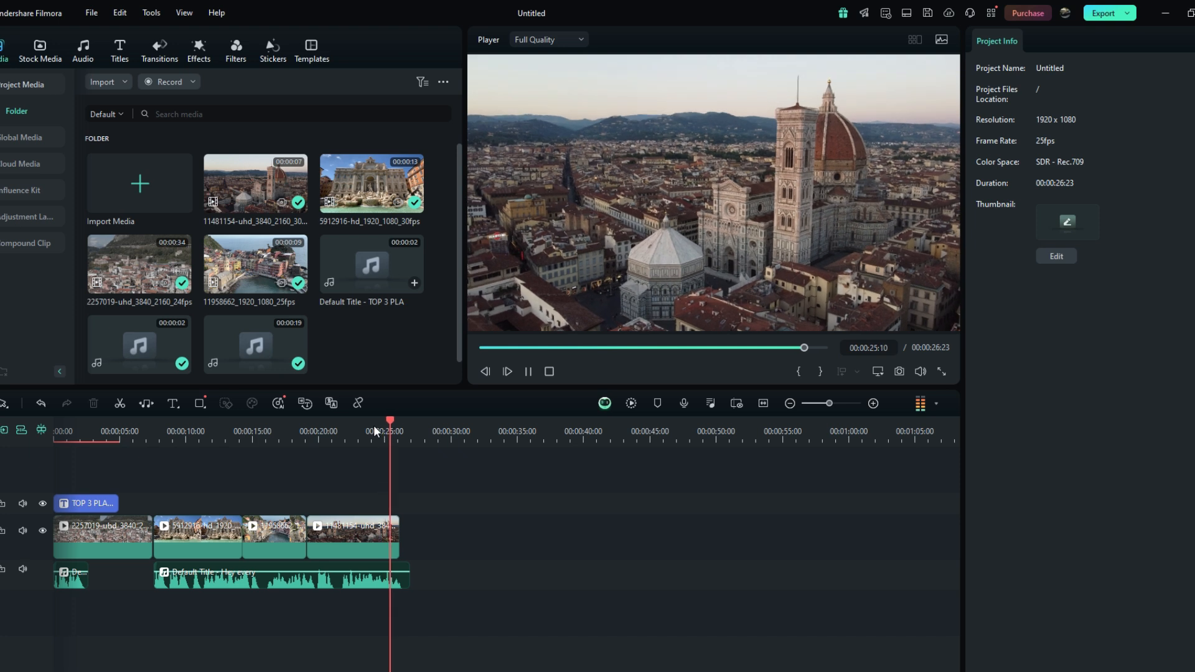
pyautogui.click(404, 421)
pyautogui.moveTo(402, 421); pyautogui.dragTo(54, 429)
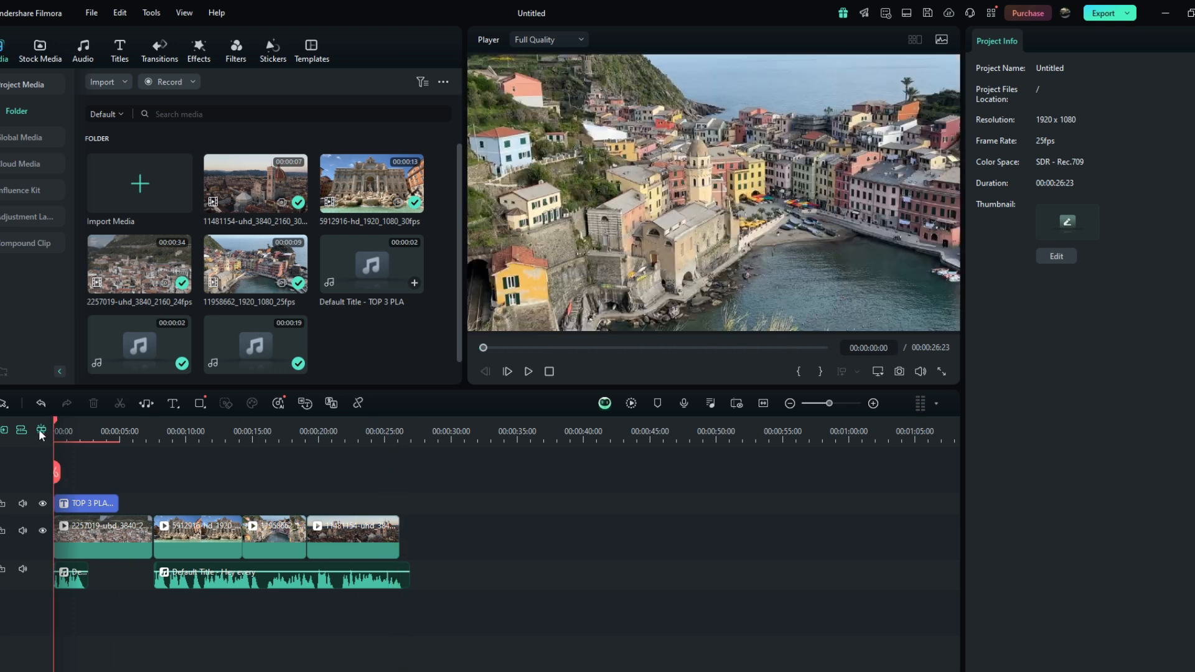
pyautogui.press('space')
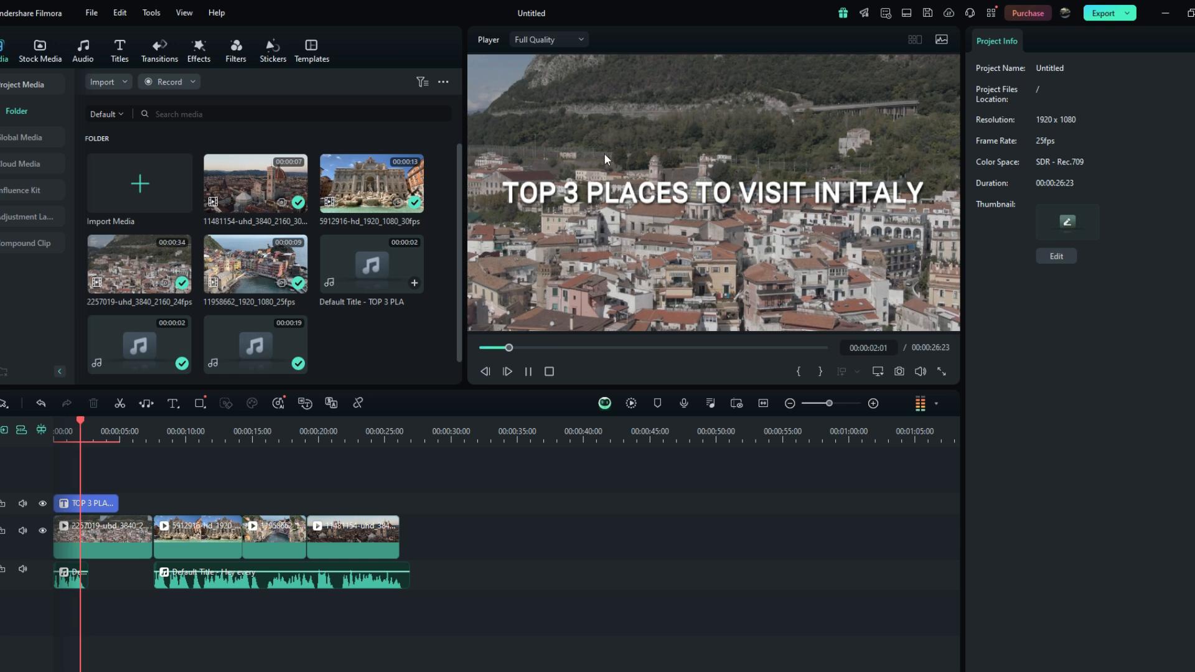
pyautogui.press('space')
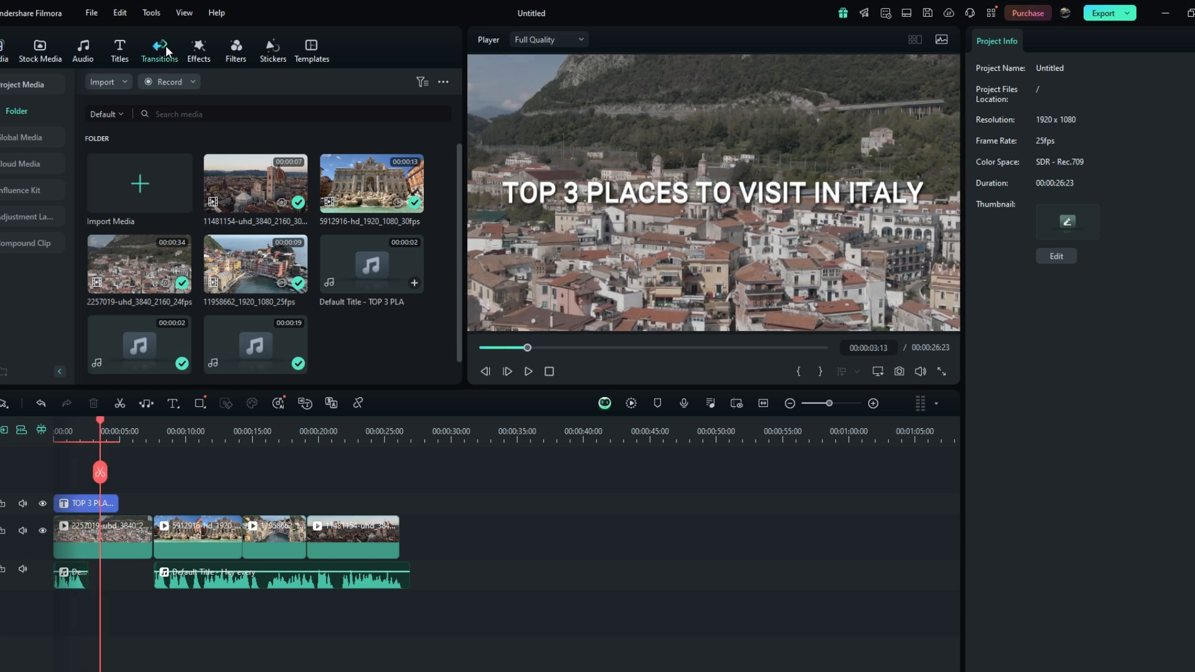
# - Add the Warp Zoom 3 transition between the first and second video clips and preview it
pyautogui.click(166, 46)
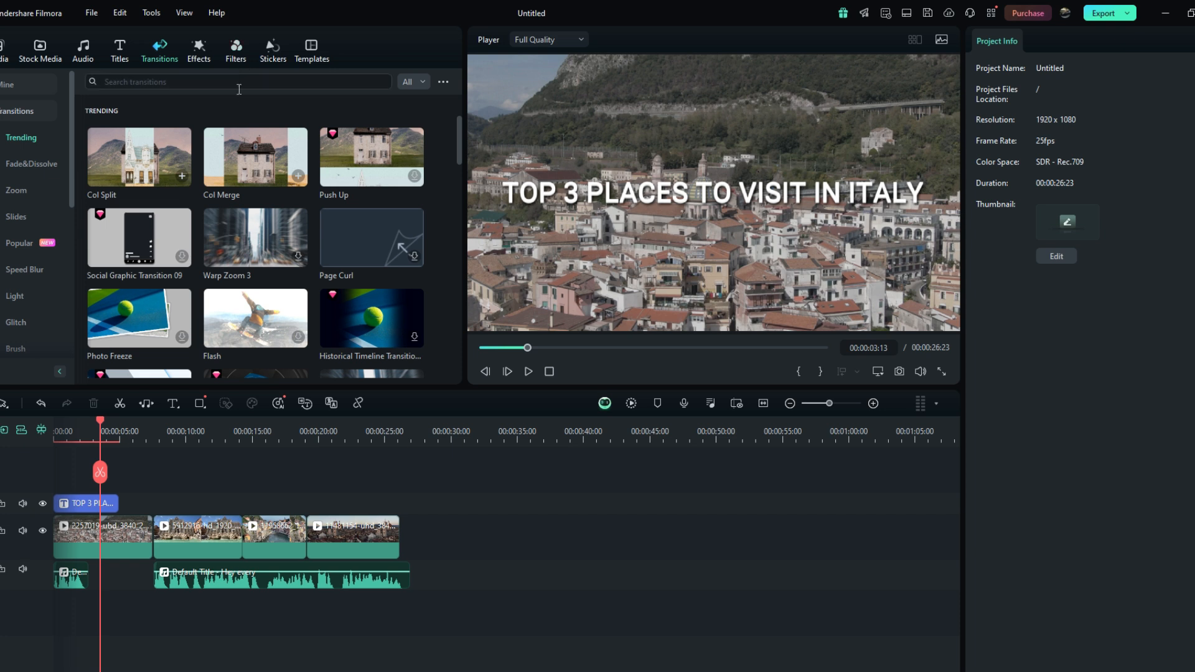
pyautogui.scroll(-2, 221, 177)
pyautogui.scroll(1, 219, 181)
pyautogui.moveTo(225, 181); pyautogui.dragTo(141, 536)
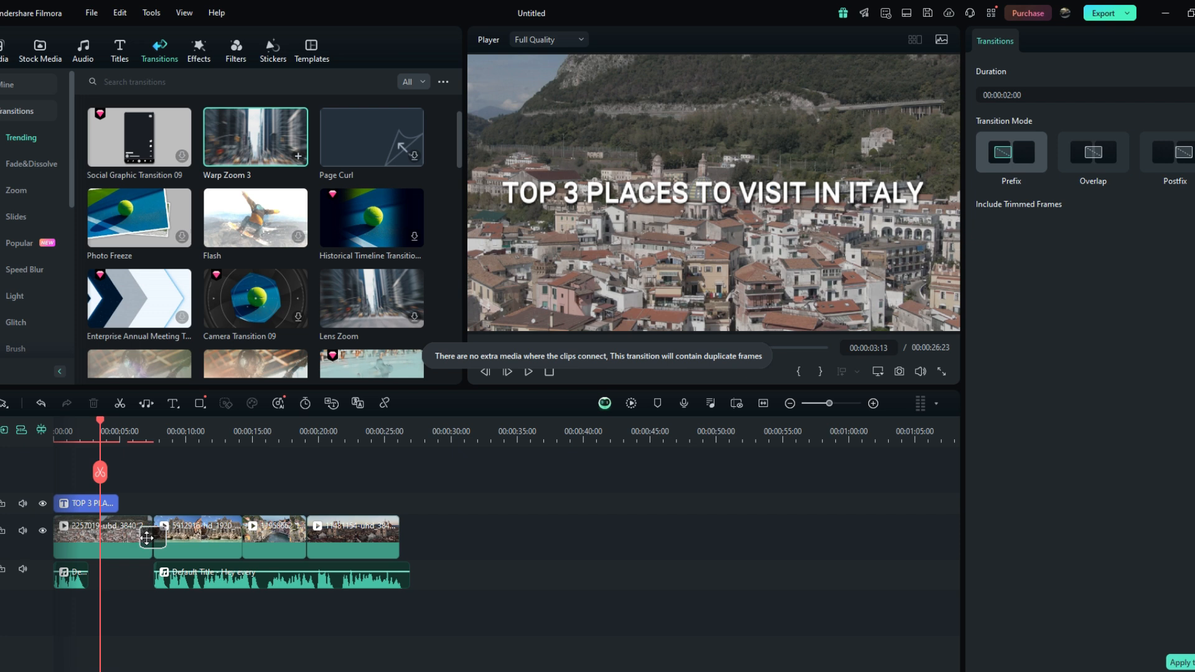
pyautogui.click(141, 498)
pyautogui.click(120, 431)
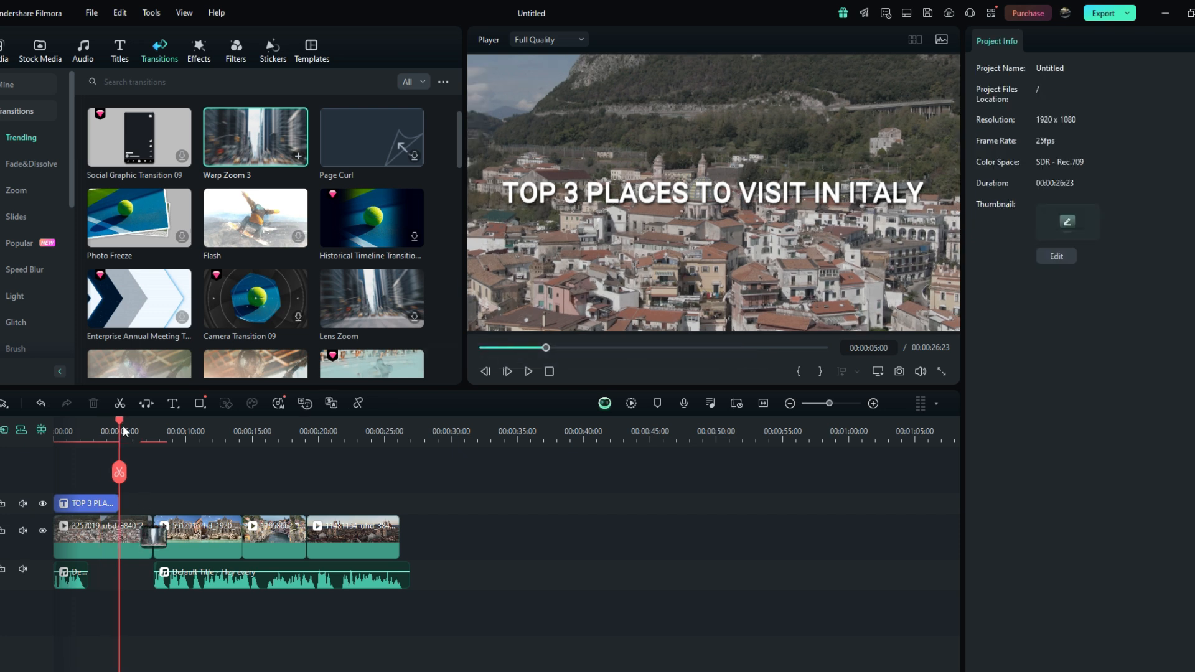
pyautogui.click(141, 427)
pyautogui.press('space')
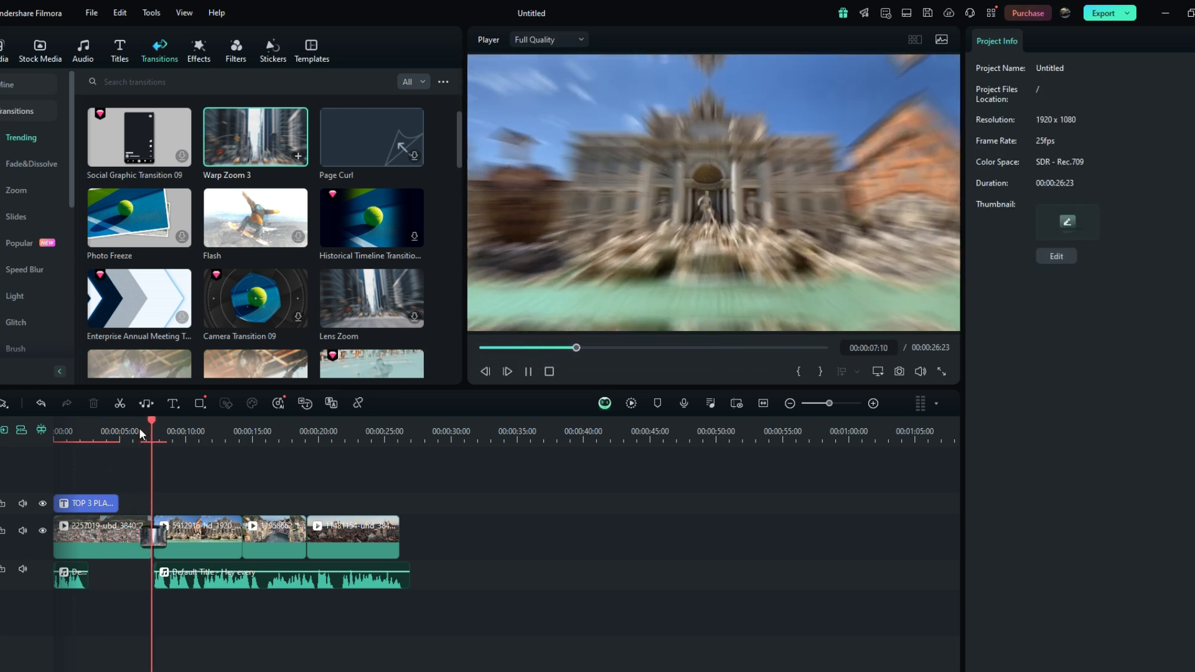
pyautogui.press('space')
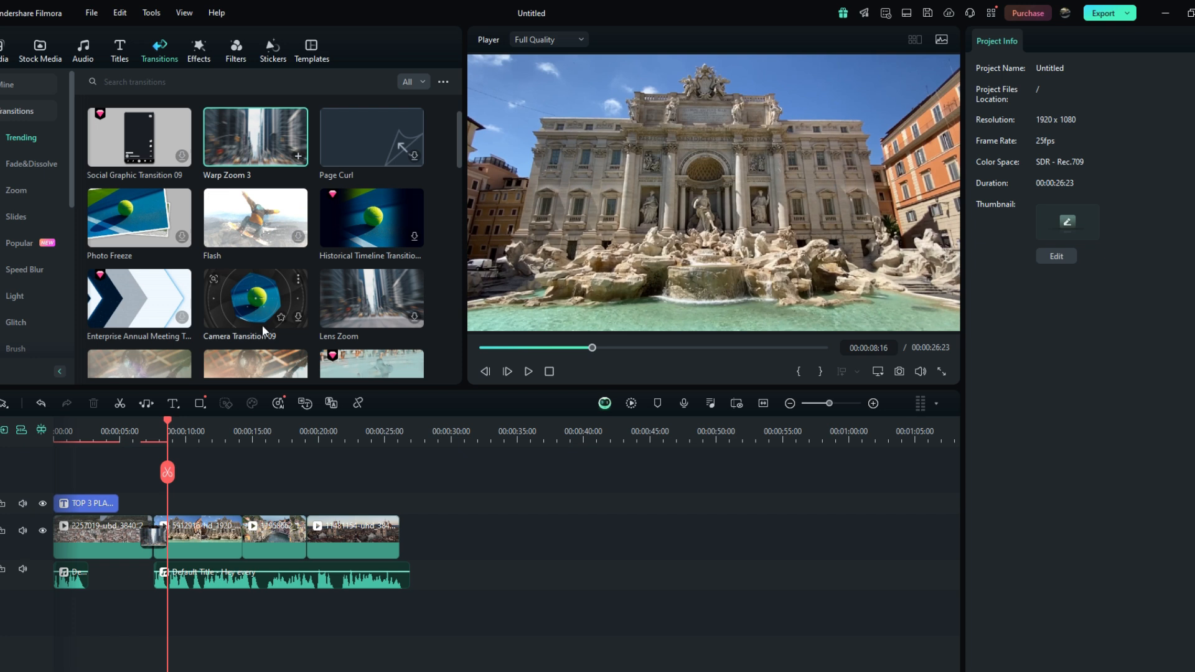
# - Add the Flash transition between the second and third video clips and preview it
pyautogui.moveTo(247, 228); pyautogui.dragTo(238, 542)
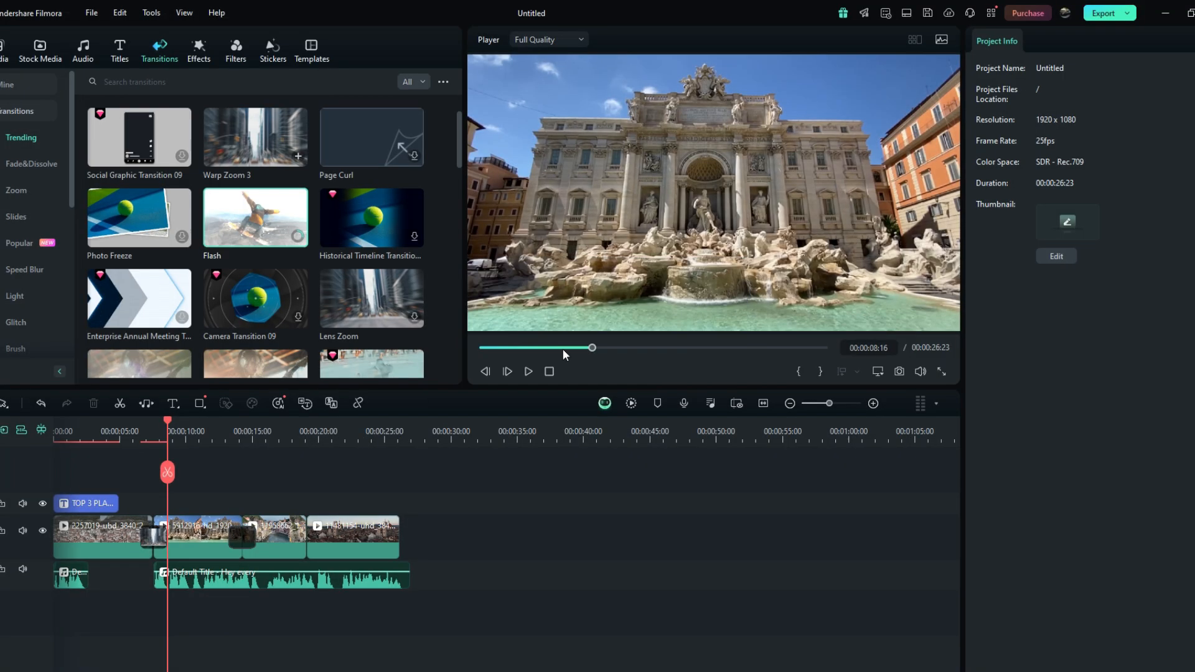
pyautogui.click(240, 487)
pyautogui.moveTo(167, 420); pyautogui.dragTo(220, 423)
pyautogui.press('space')
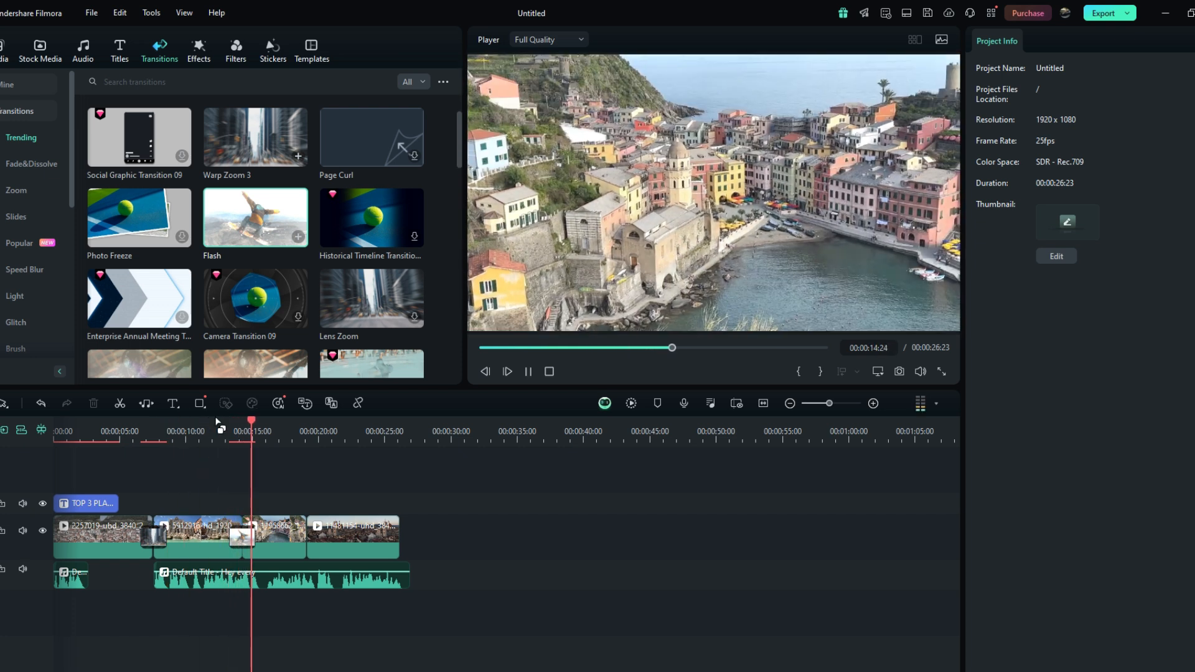
pyautogui.press('space')
# - Add the Erase transition between the third and fourth video clips and preview it
pyautogui.scroll(-3, 184, 296)
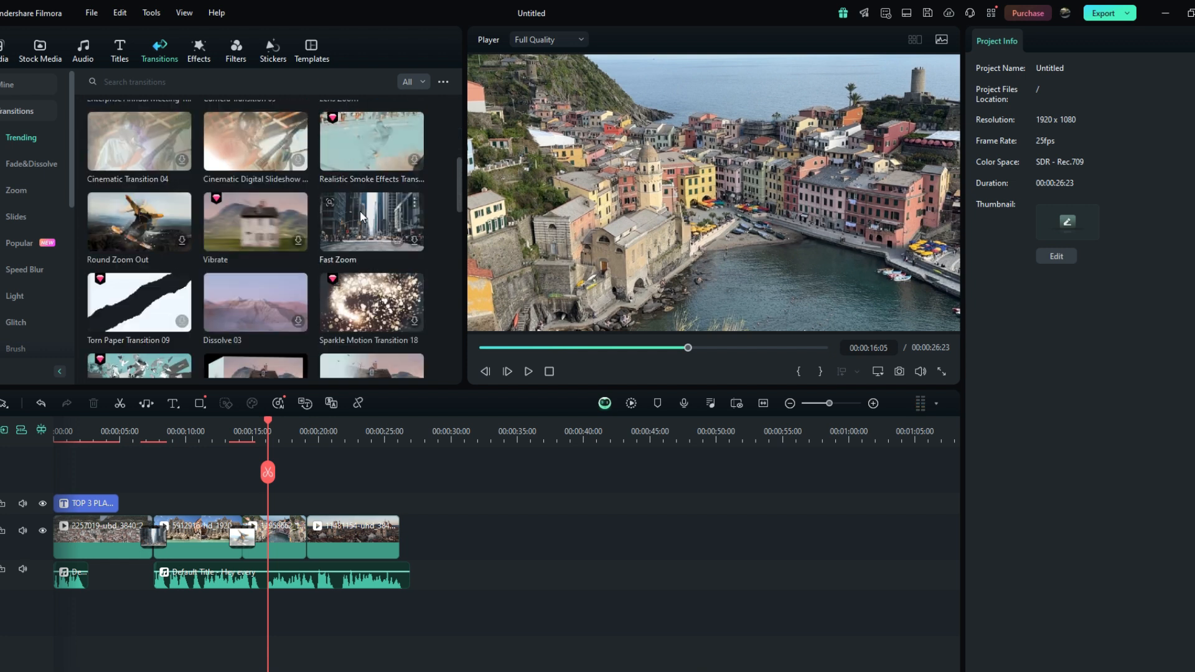
pyautogui.scroll(-1, 255, 215)
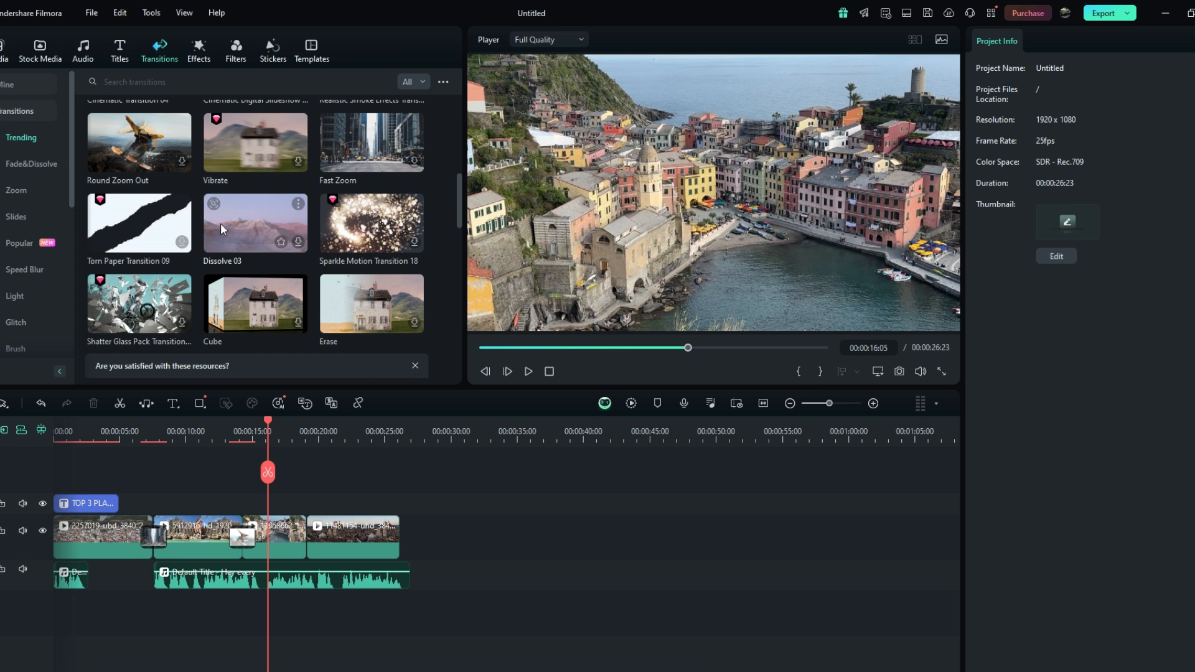
pyautogui.scroll(-2, 219, 223)
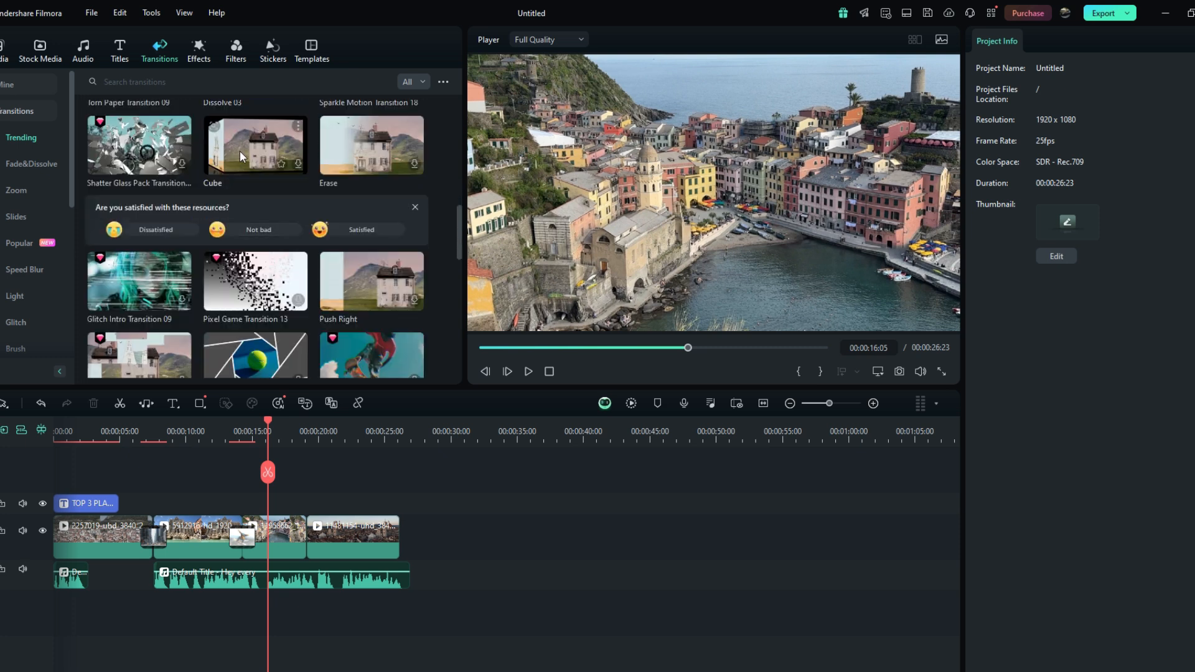
pyautogui.scroll(2, 276, 168)
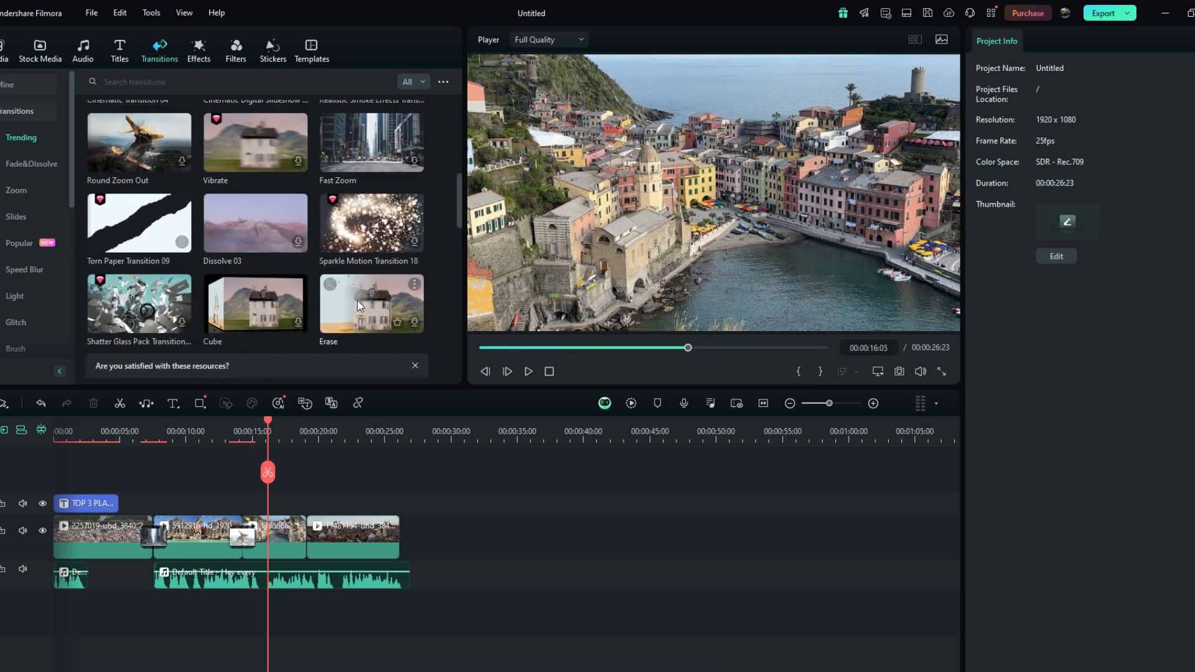
pyautogui.moveTo(357, 301); pyautogui.dragTo(302, 539)
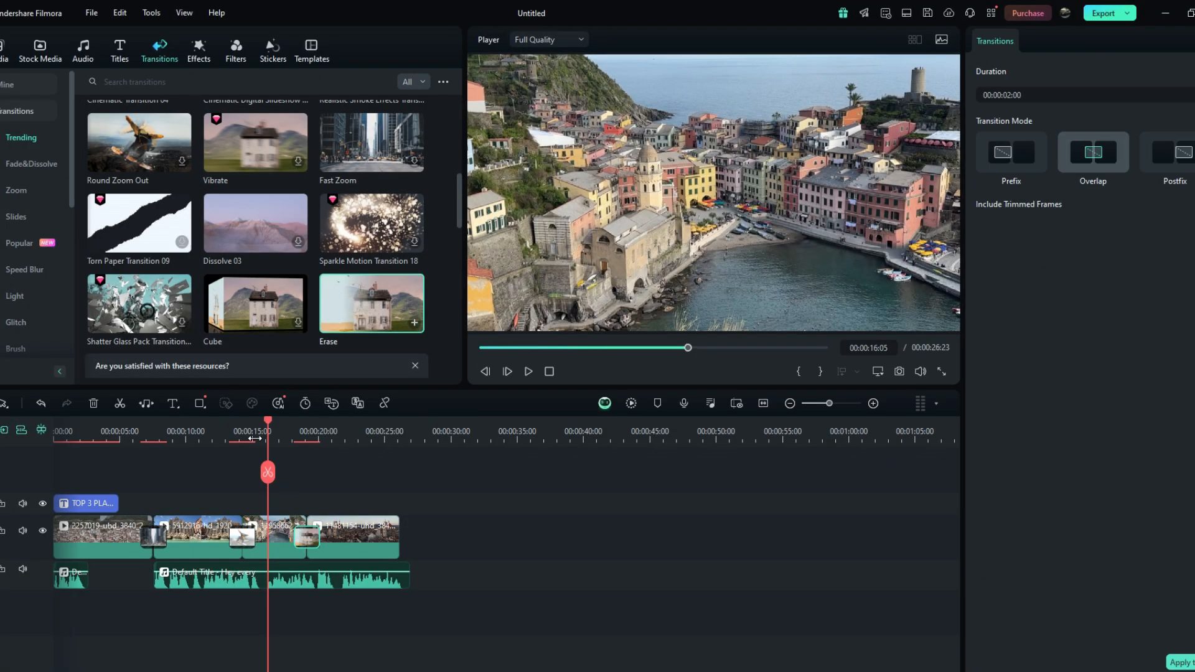
pyautogui.moveTo(267, 420); pyautogui.dragTo(294, 420)
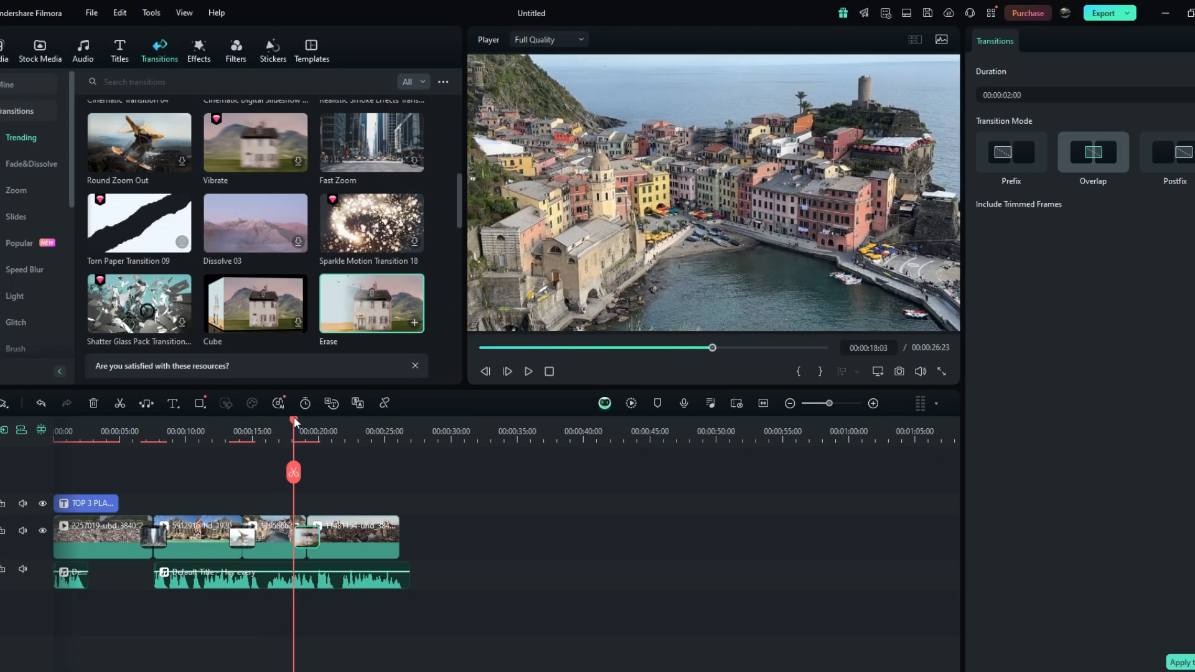
pyautogui.press('space')
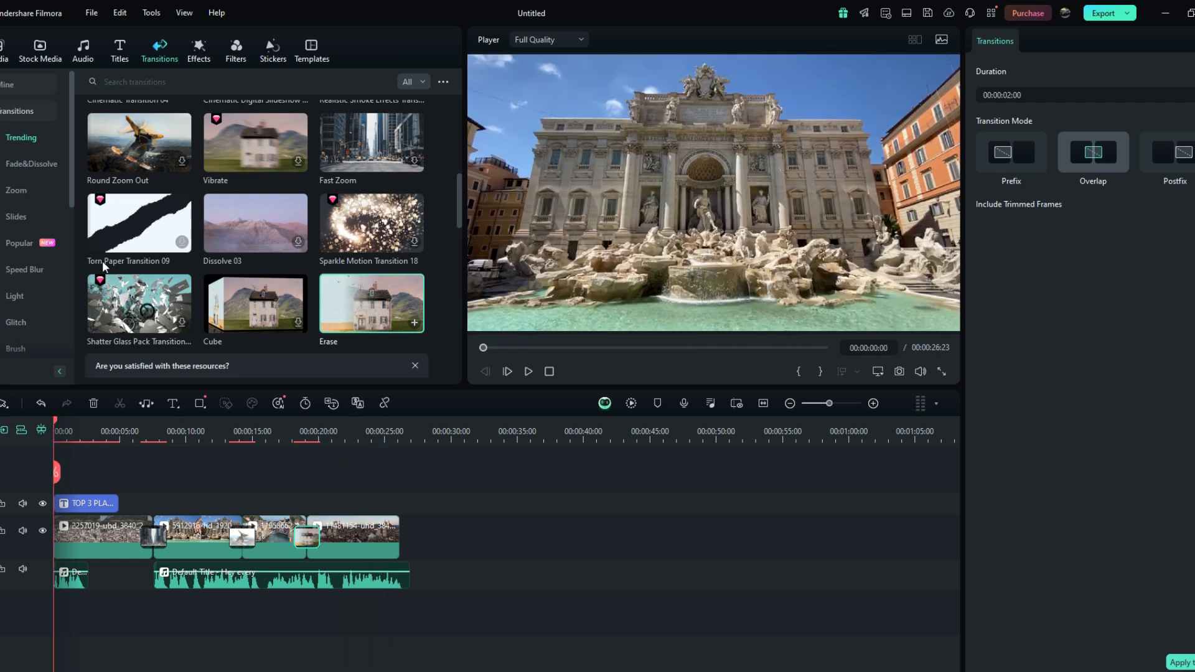
# - Add a Basic Blur effect layer over the opening title section and play it back
pyautogui.click(199, 52)
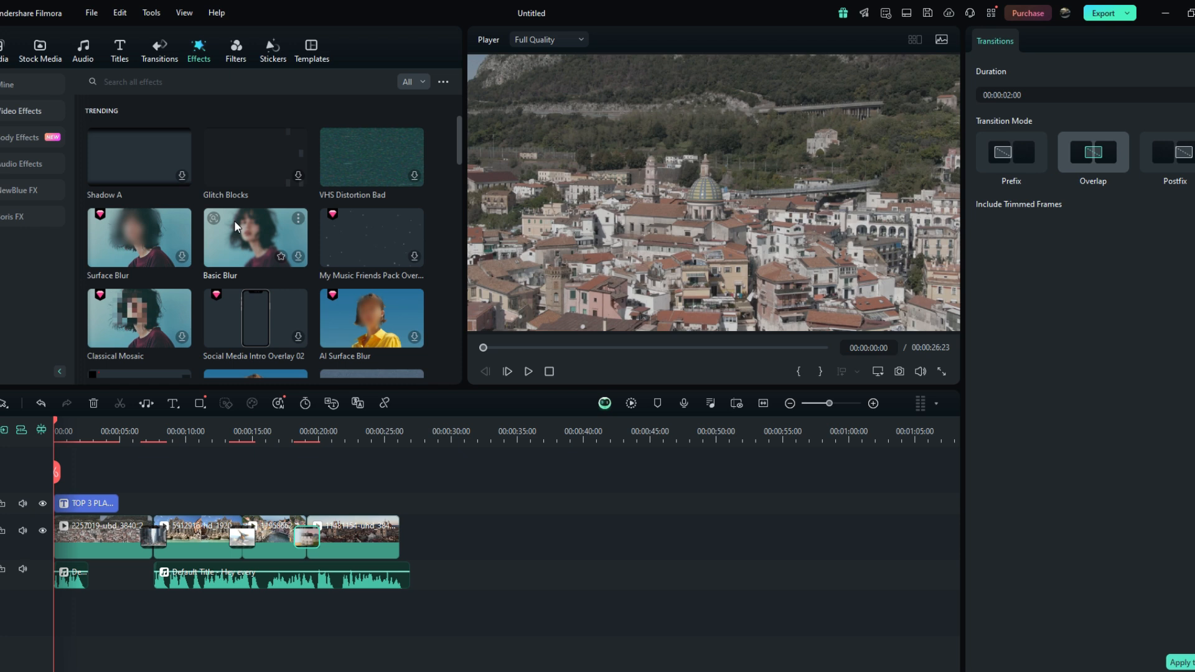
pyautogui.moveTo(237, 223); pyautogui.dragTo(81, 521)
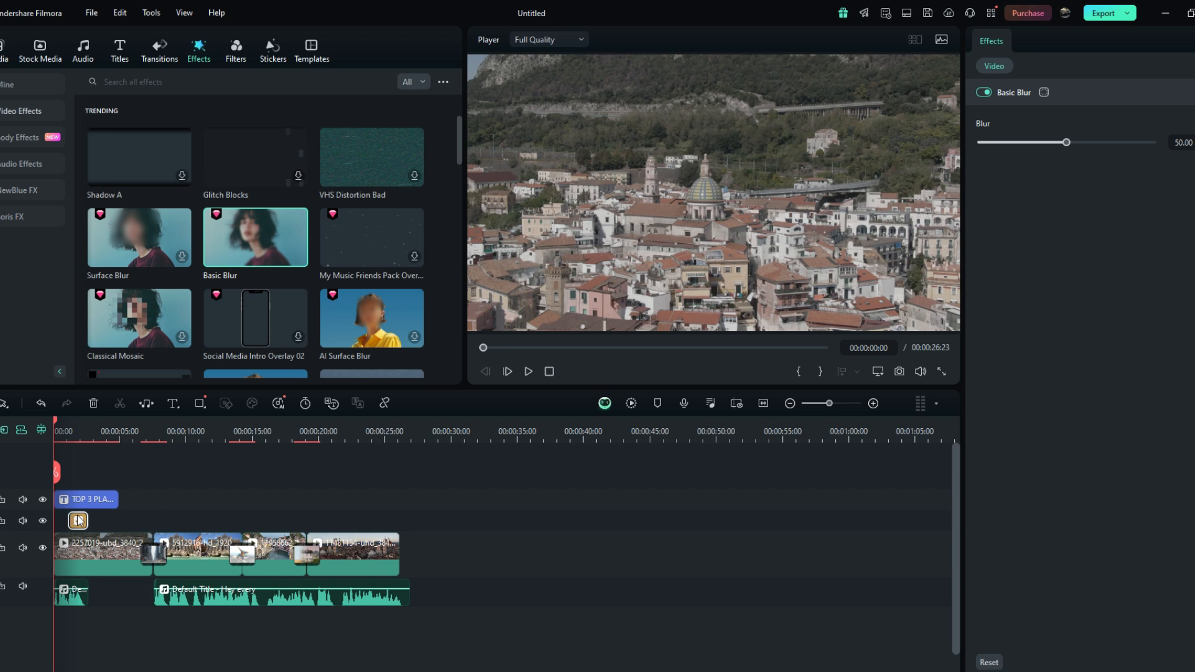
pyautogui.moveTo(80, 522); pyautogui.dragTo(110, 518)
pyautogui.press('space')
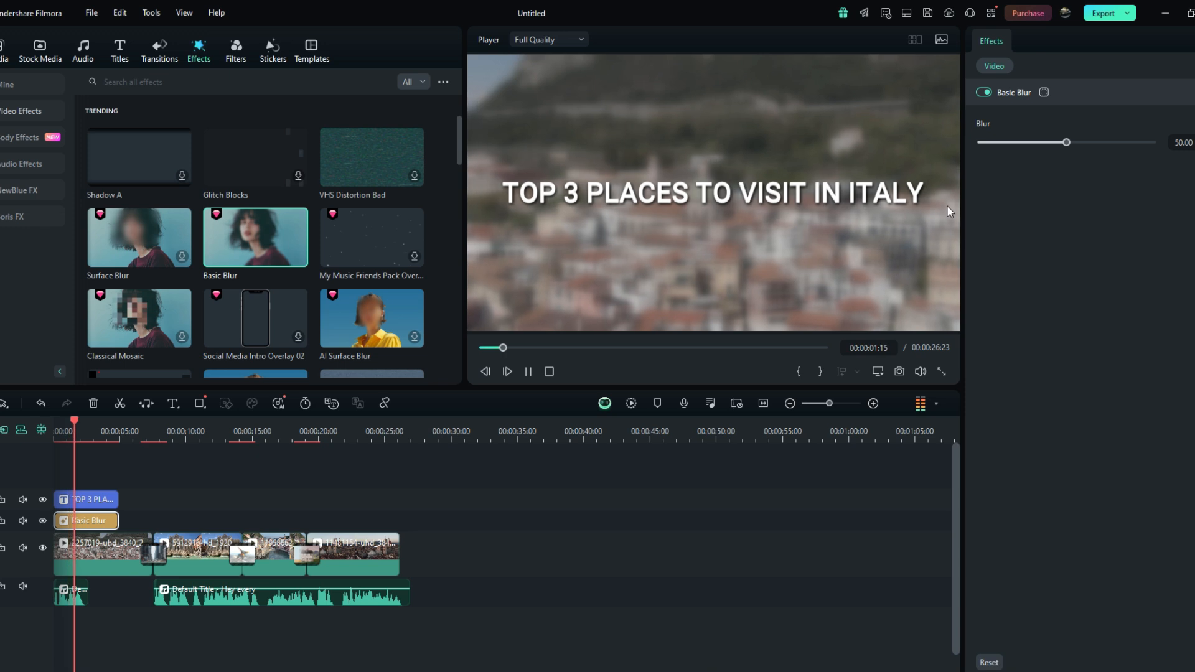